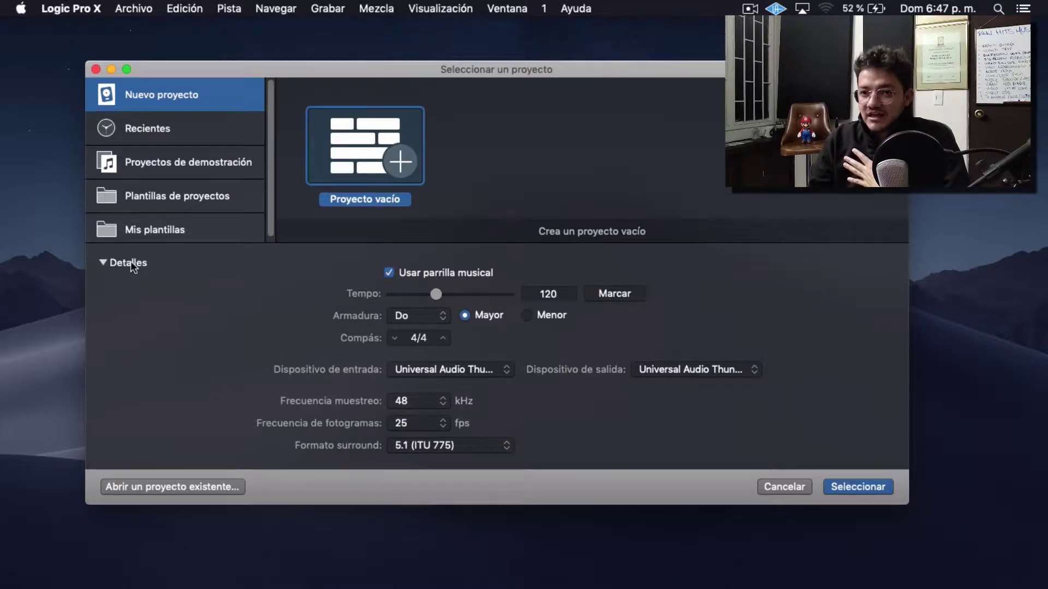
# Review the empty project's details, including the available input devices and surround formats.
pyautogui.click(104, 264)
pyautogui.click(104, 264)
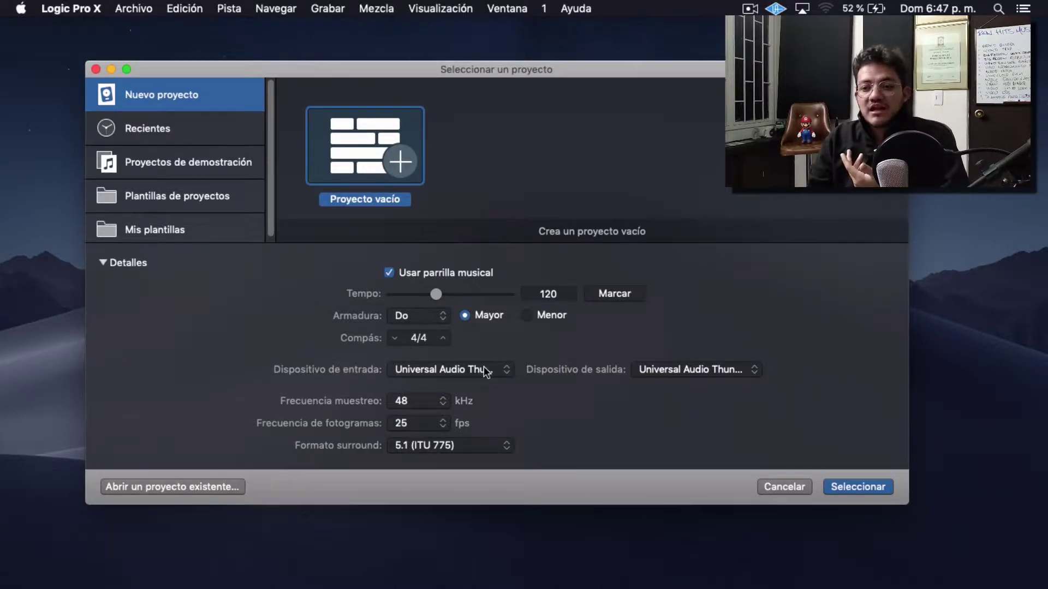
pyautogui.click(508, 369)
pyautogui.click(574, 346)
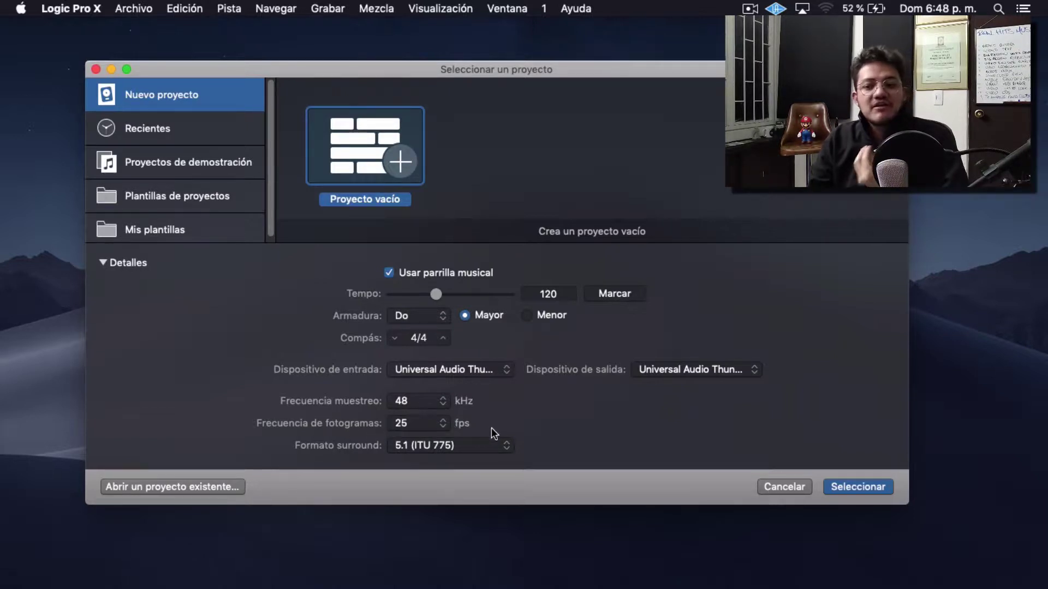
pyautogui.click(469, 448)
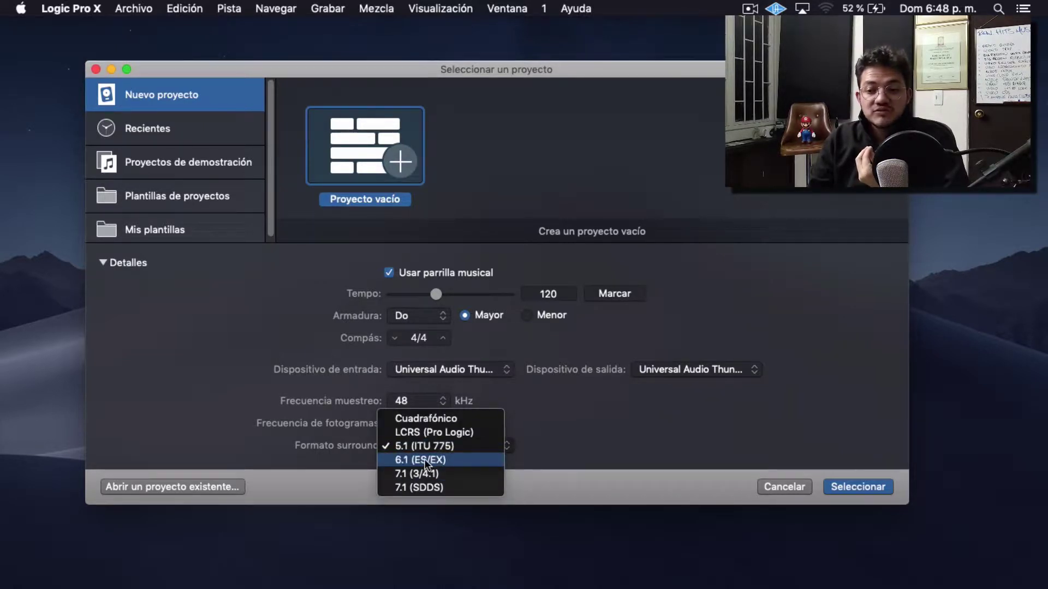
pyautogui.click(556, 419)
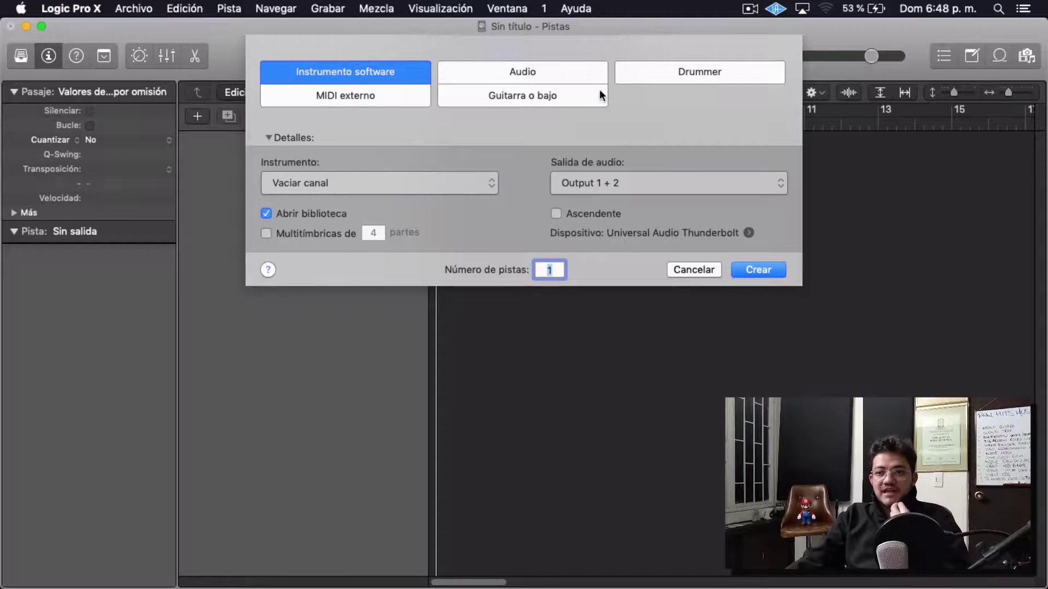
# Create one audio track with Entrada 1 as its audio input and Output 1 + 2 as its output.
pyautogui.click(511, 74)
pyautogui.click(460, 190)
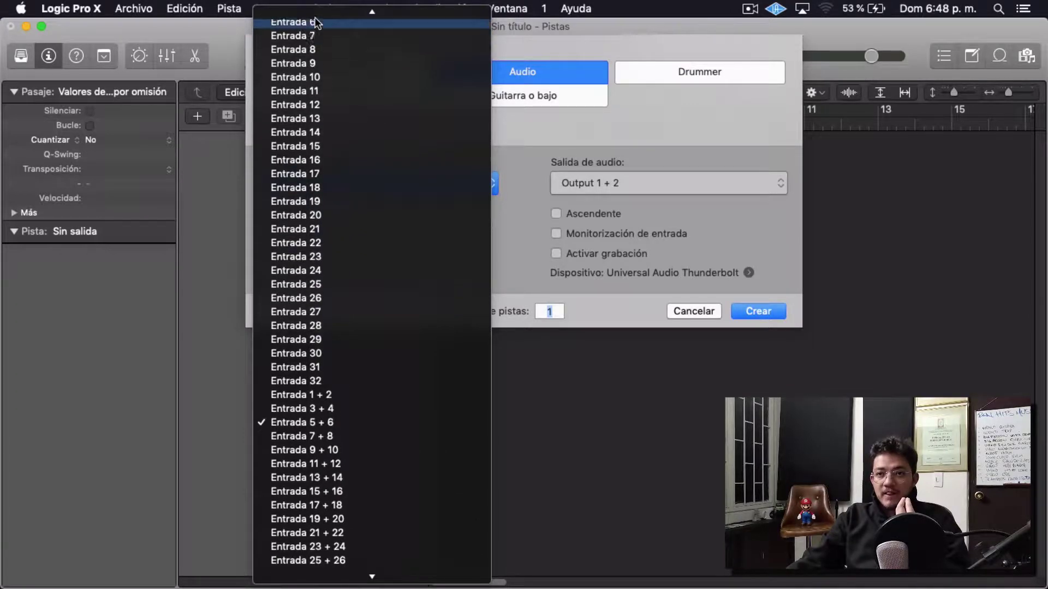
pyautogui.click(310, 29)
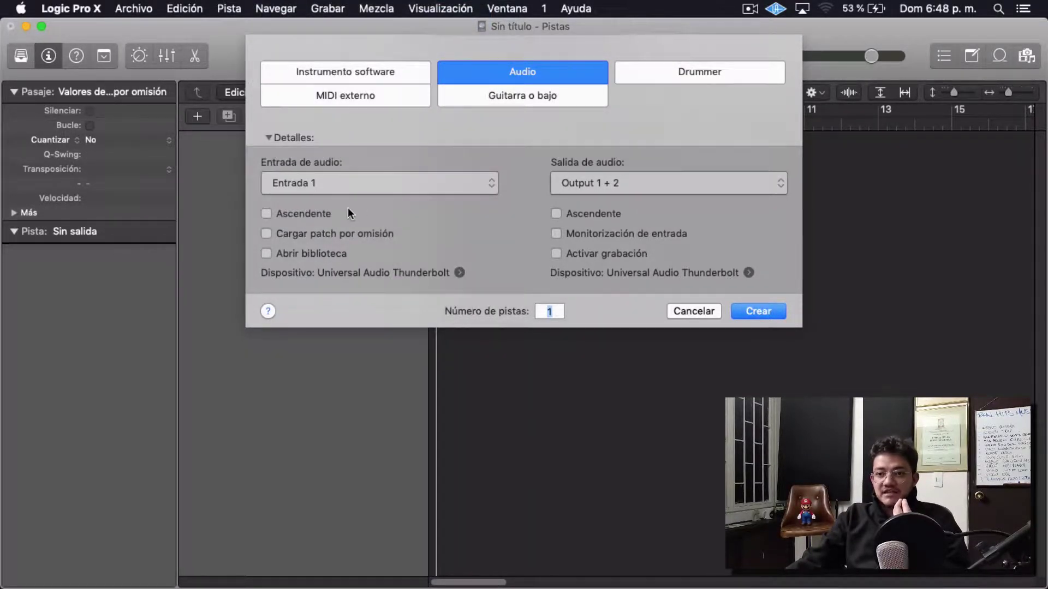
pyautogui.click(765, 313)
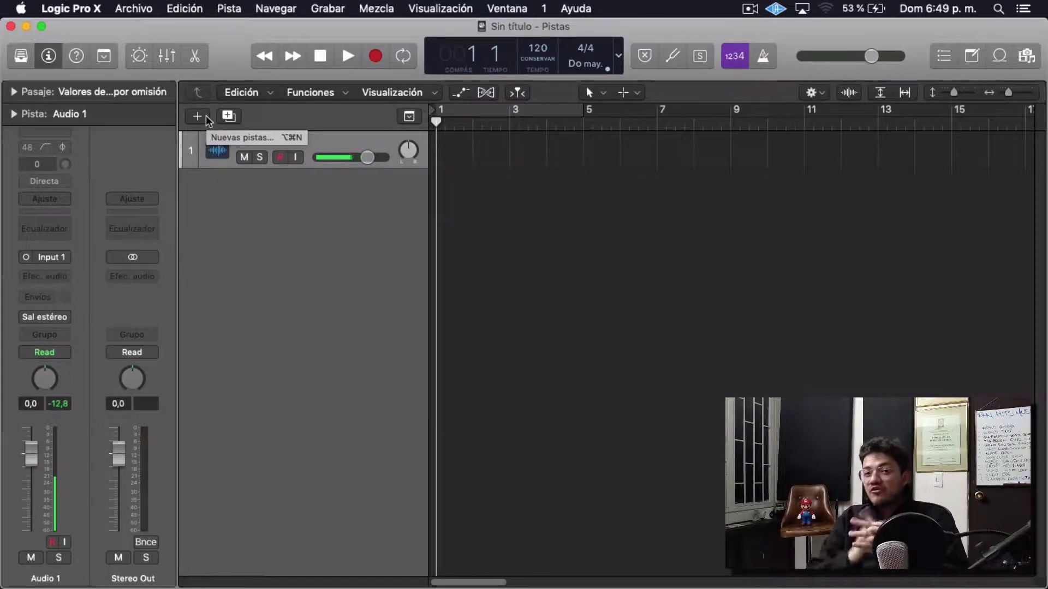
# Examine the project management preferences, including the startup action and automatic backup options.
pyautogui.click(89, 12)
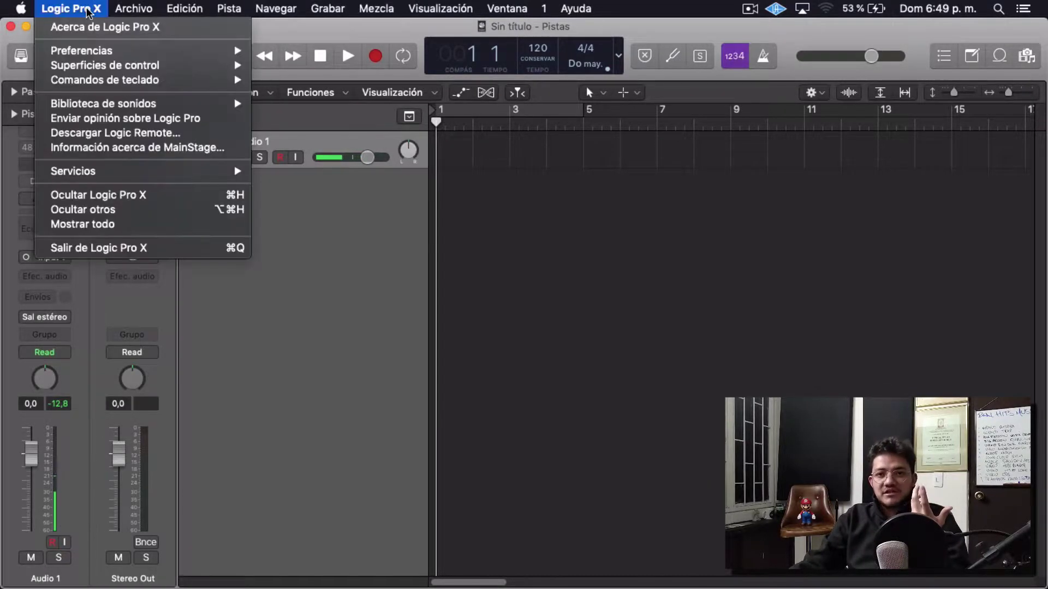
pyautogui.moveTo(136, 50)
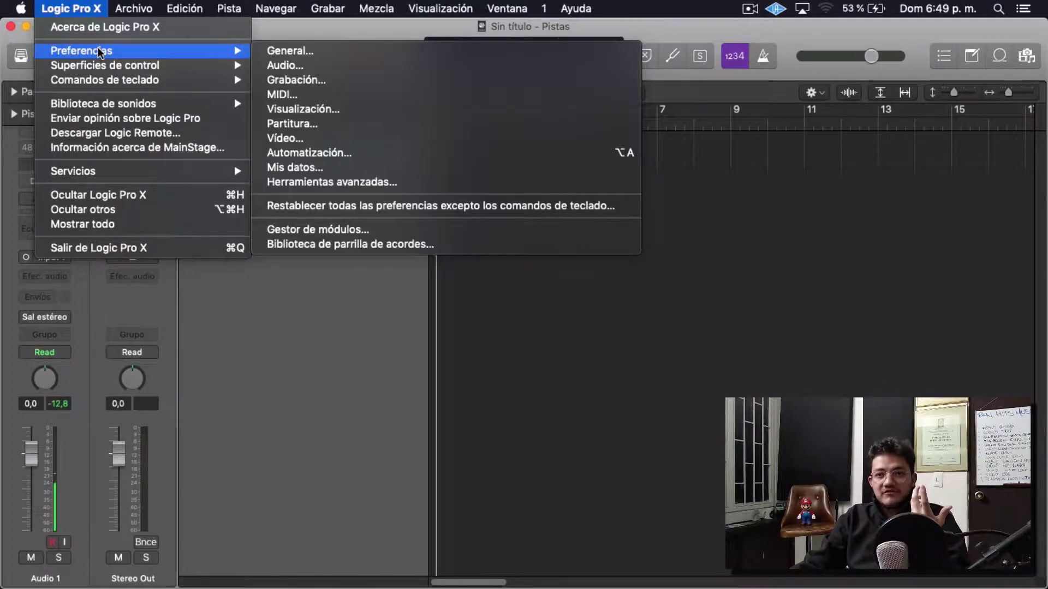
pyautogui.click(276, 51)
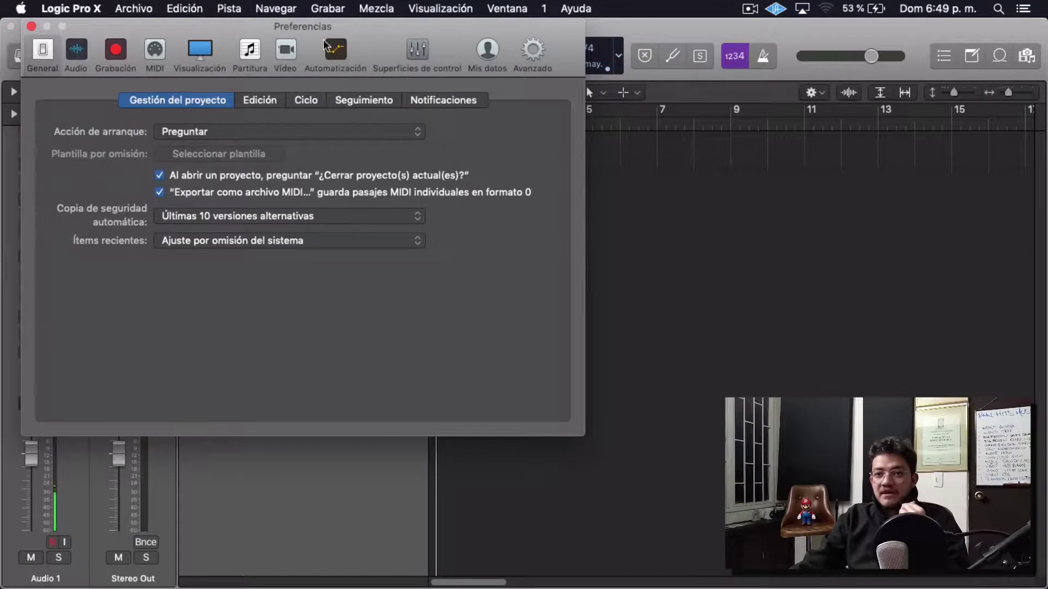
pyautogui.moveTo(412, 24); pyautogui.dragTo(536, 67)
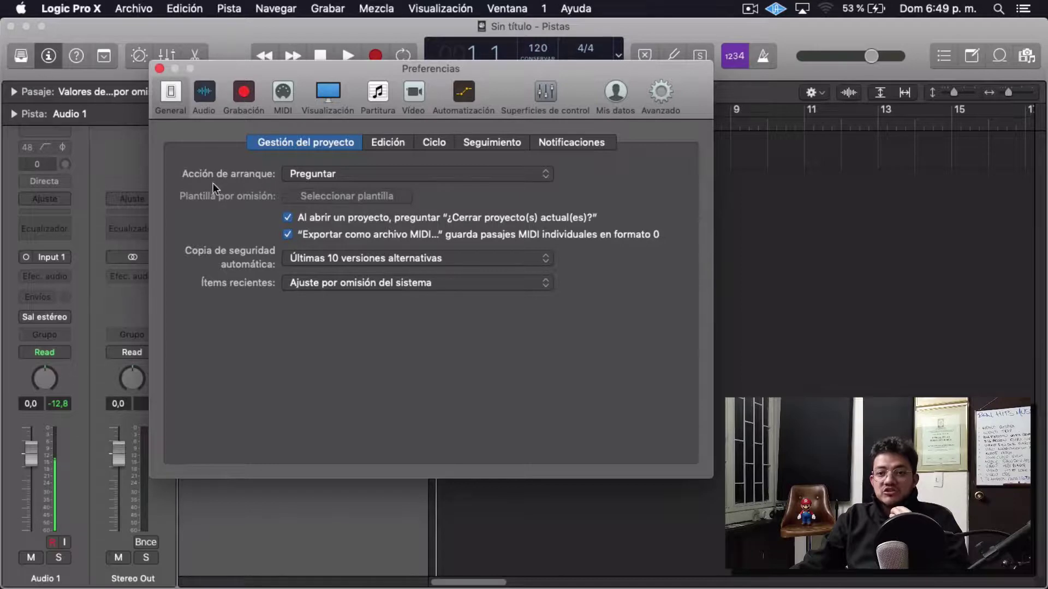
pyautogui.click(351, 173)
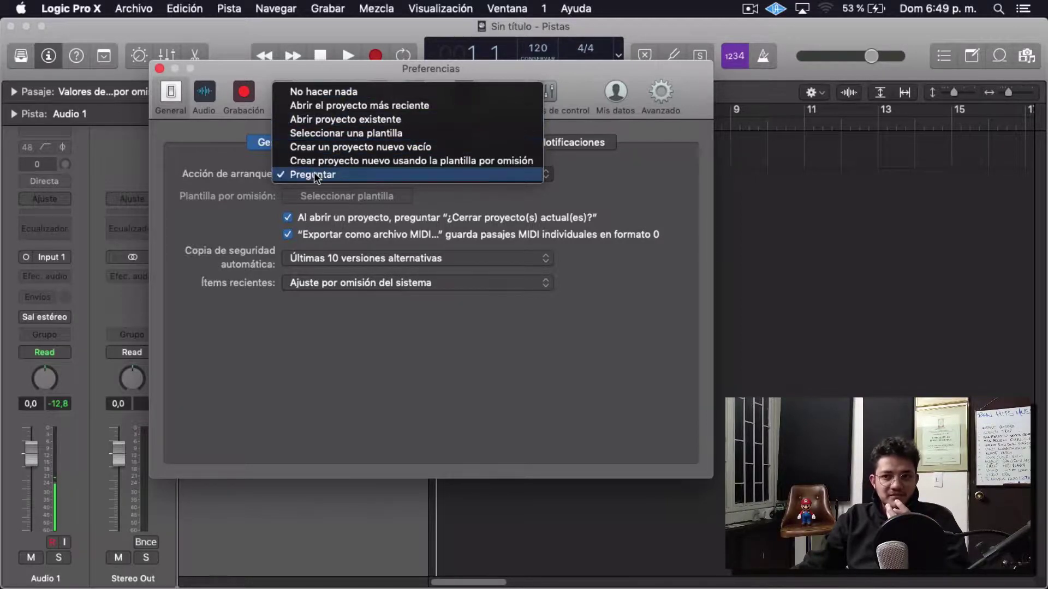
pyautogui.click(228, 177)
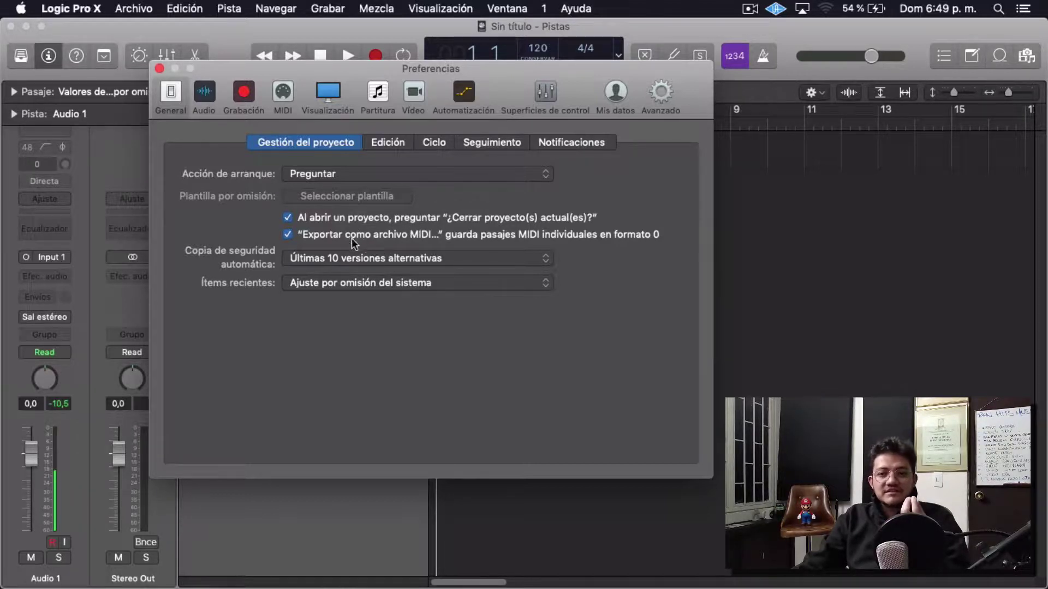
pyautogui.click(350, 262)
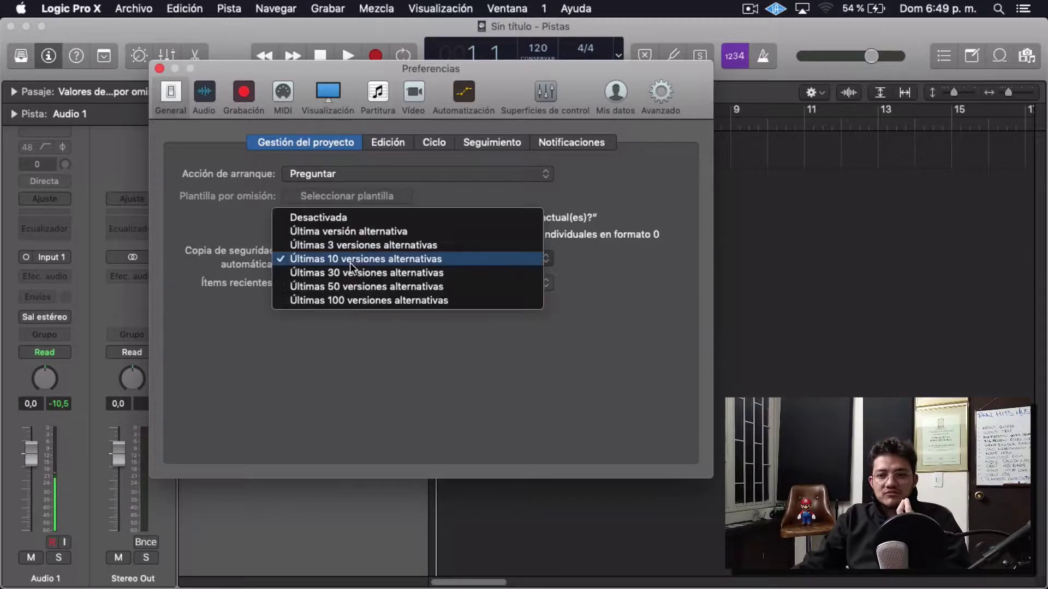
pyautogui.click(212, 274)
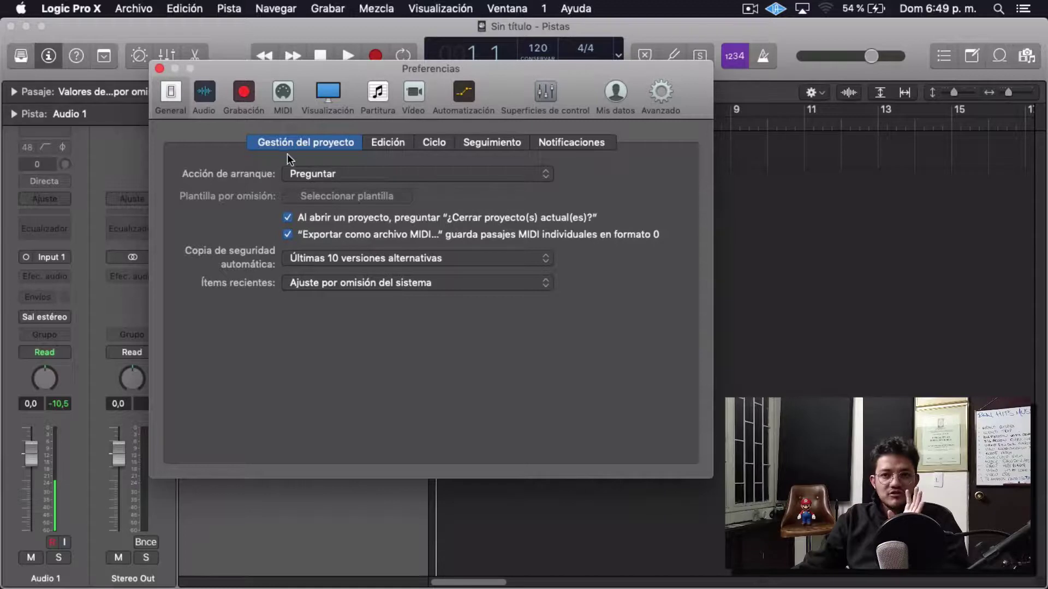
# Examine the audio device preferences and the available output devices.
pyautogui.click(204, 93)
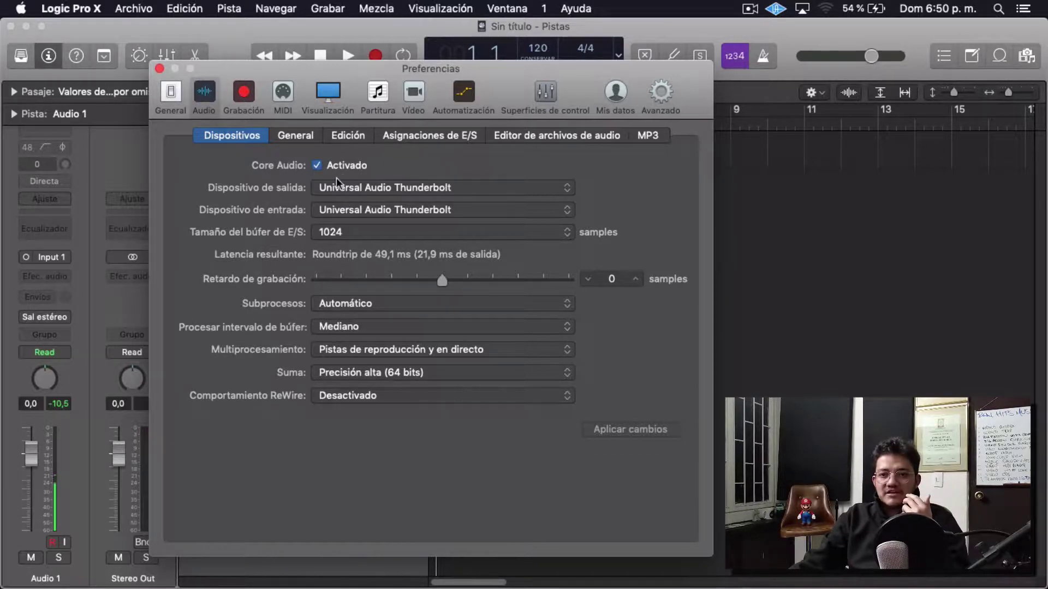
pyautogui.click(382, 188)
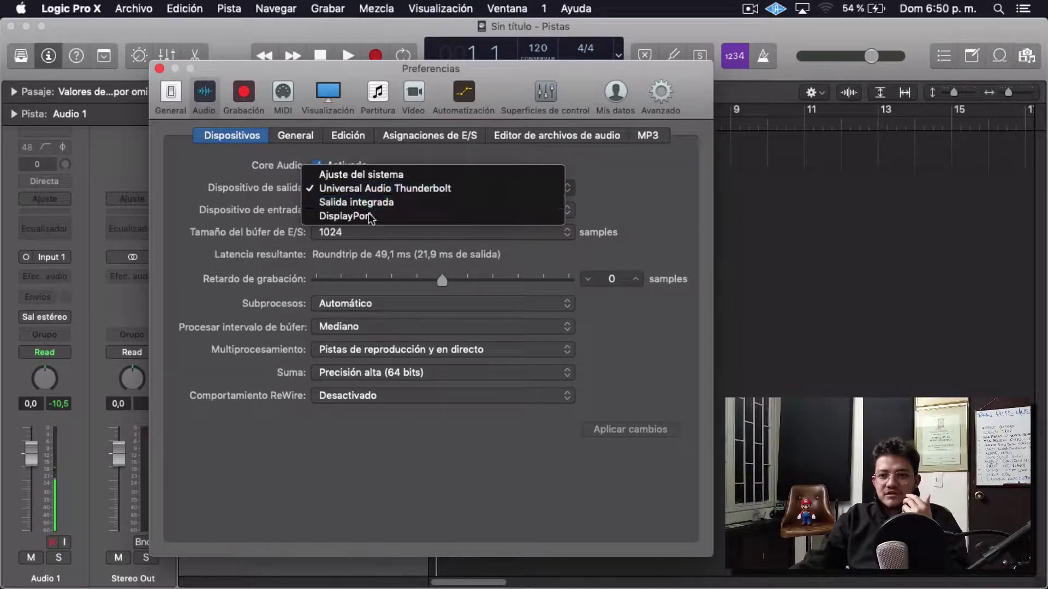
pyautogui.click(261, 175)
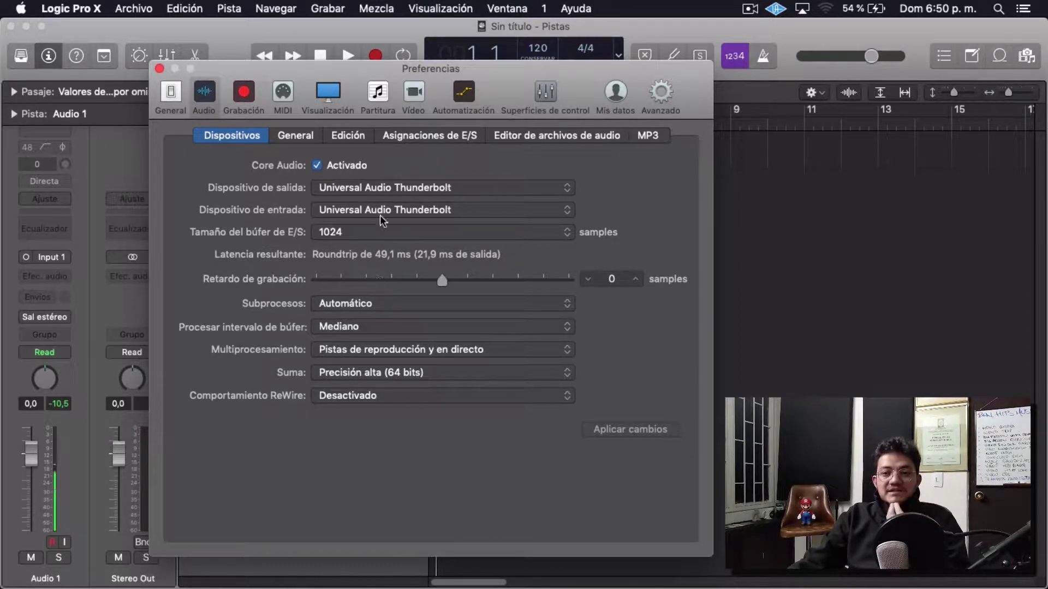
# Look through the MIDI preference sections and the recording preferences, and close the preferences window.
pyautogui.click(286, 98)
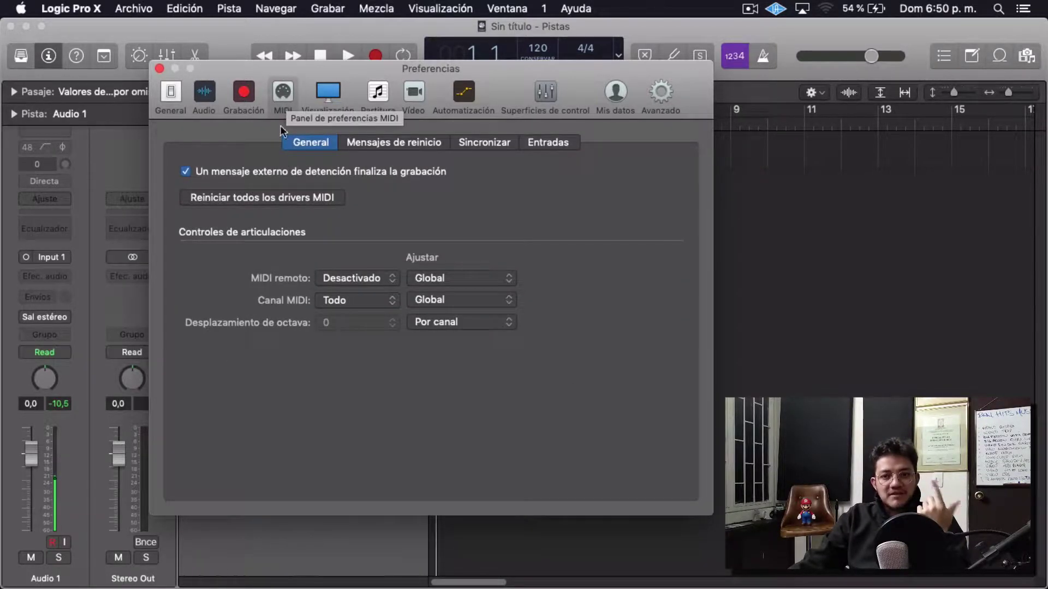
pyautogui.click(391, 143)
pyautogui.click(480, 142)
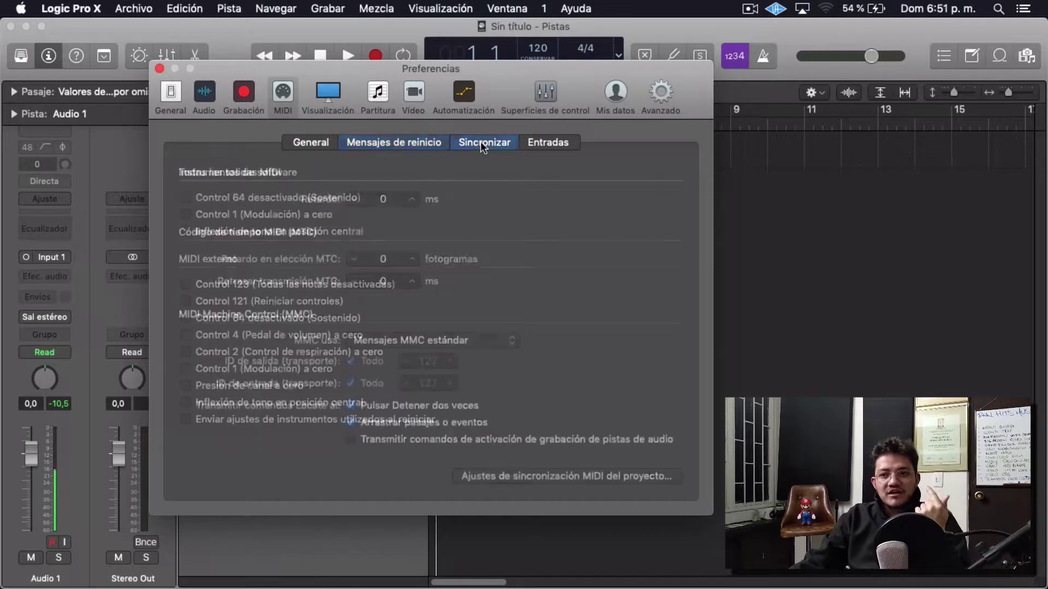
pyautogui.click(558, 142)
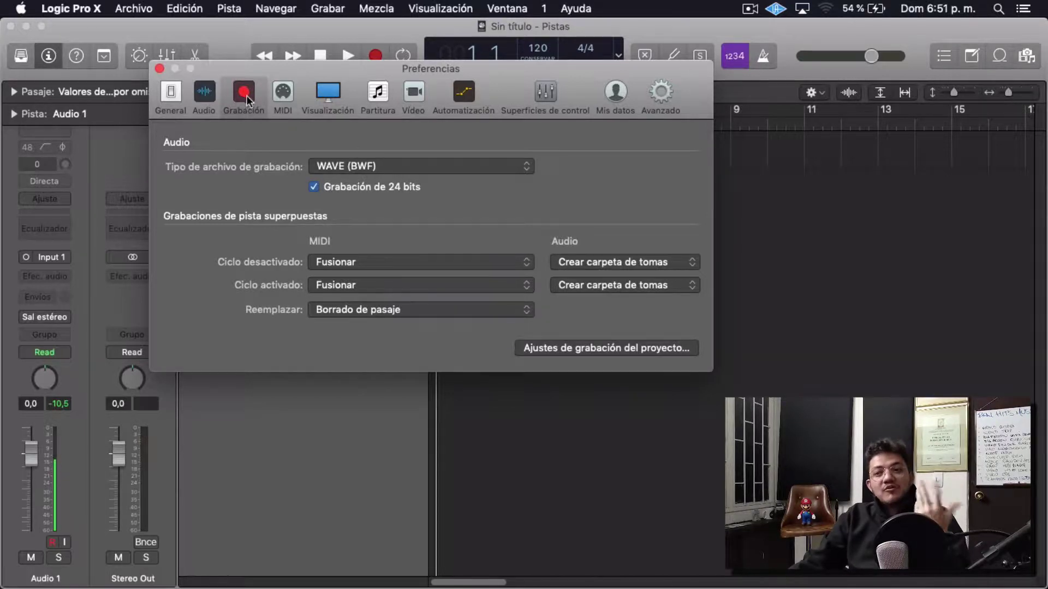
pyautogui.click(159, 68)
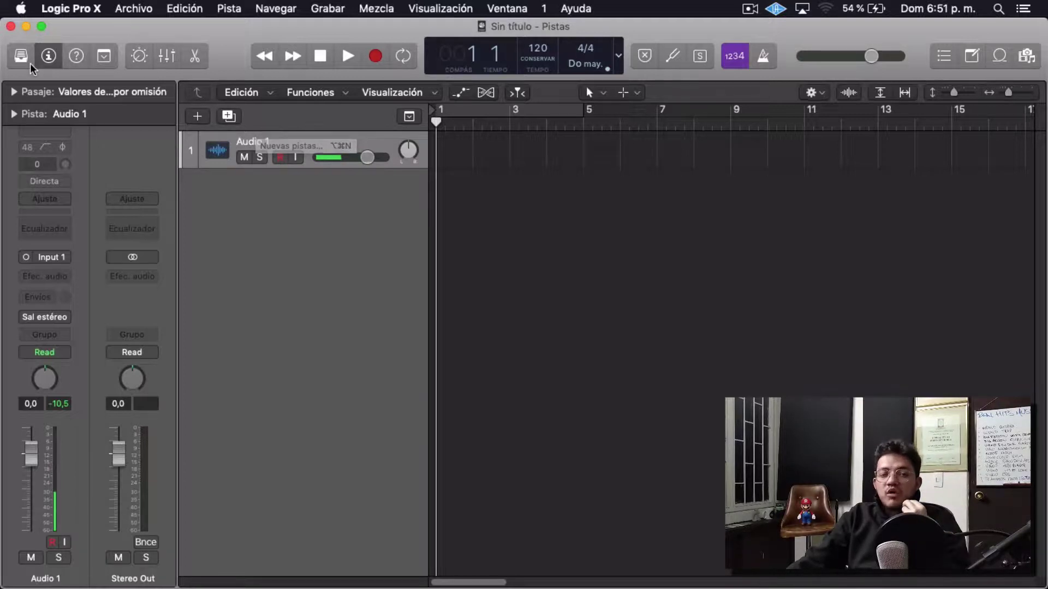
# Move the playhead forward to bar 4 and return it to the start of the project.
pyautogui.click(264, 59)
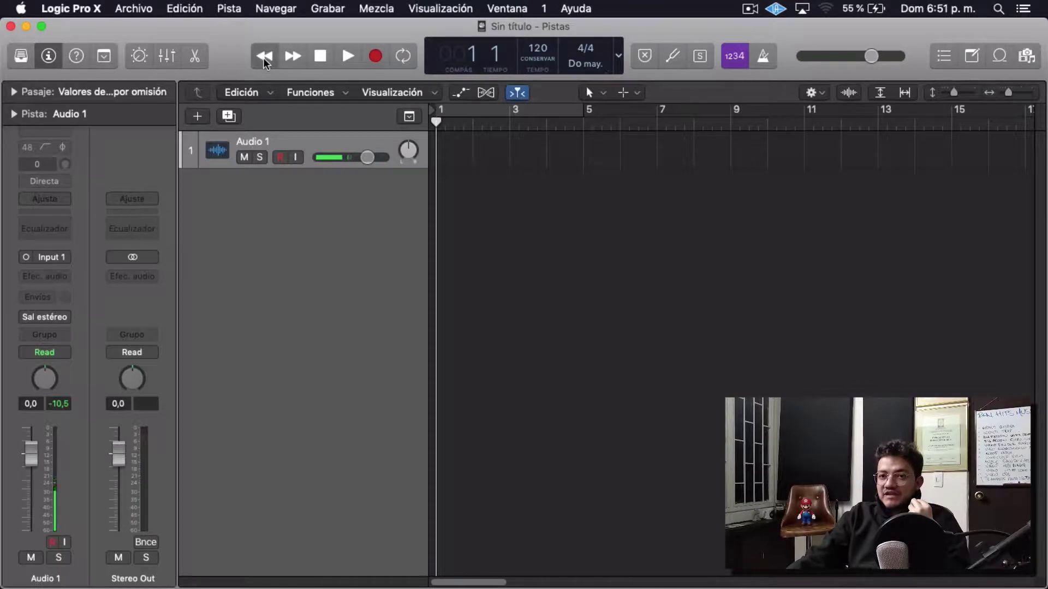
pyautogui.doubleClick(293, 56)
pyautogui.click(292, 56)
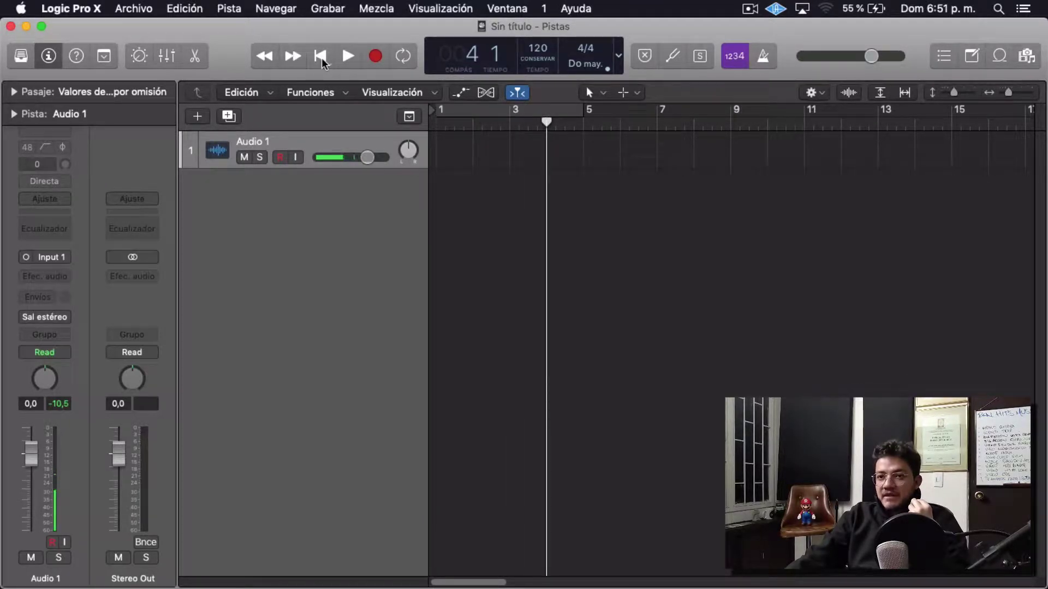
pyautogui.click(322, 58)
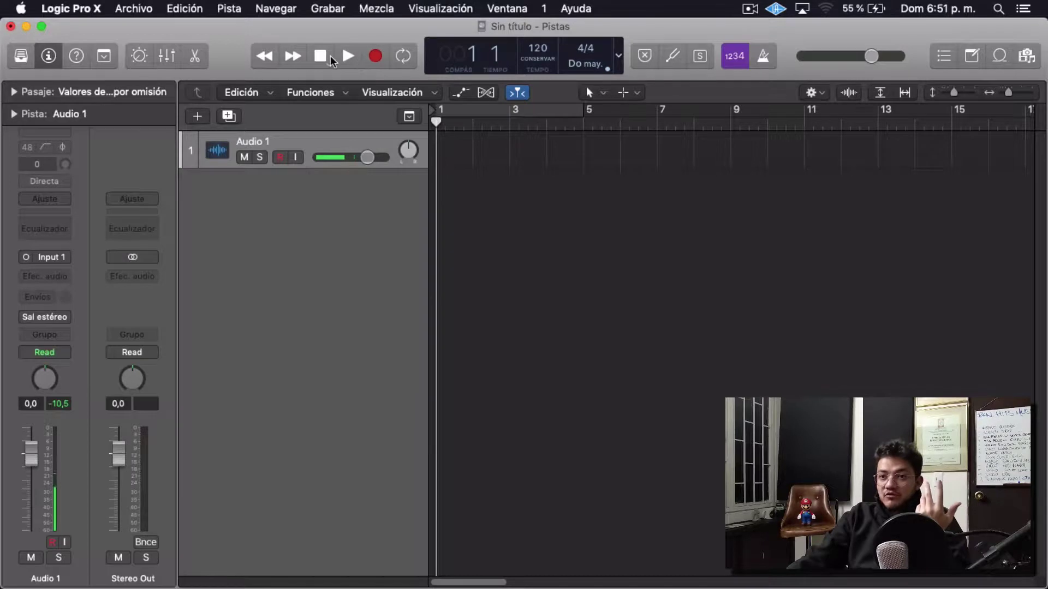
# Briefly test playback and recording on the Audio 1 track, stopping each and returning to the project start.
pyautogui.click(339, 53)
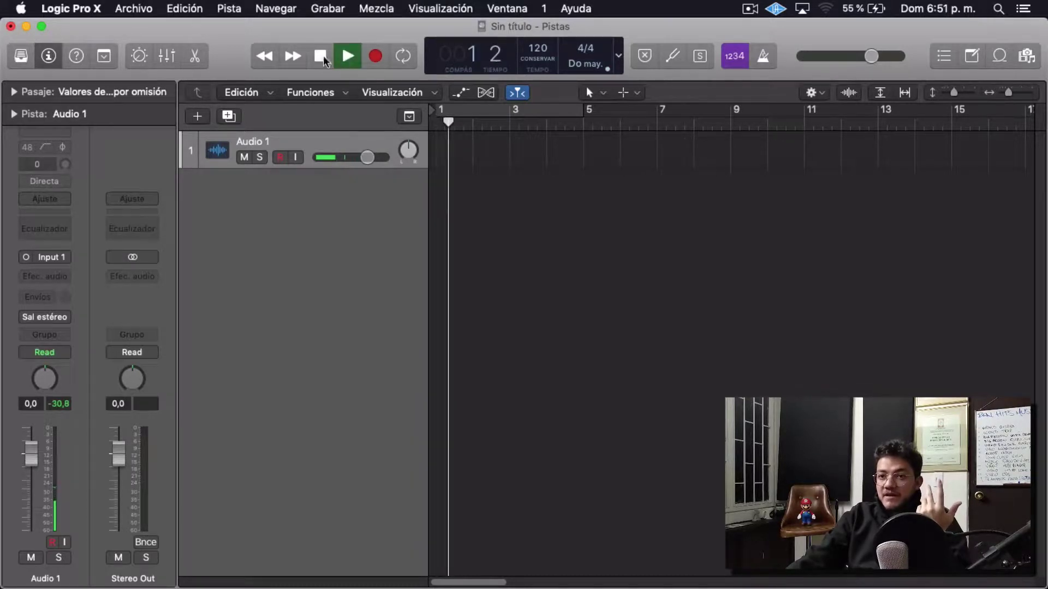
pyautogui.press('space')
pyautogui.click(374, 57)
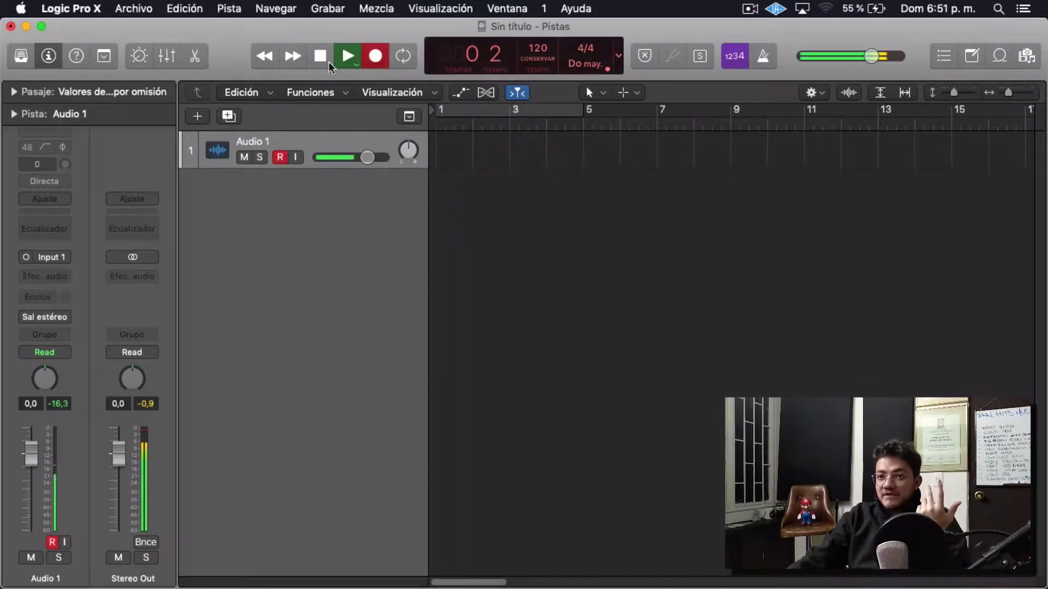
pyautogui.press('space')
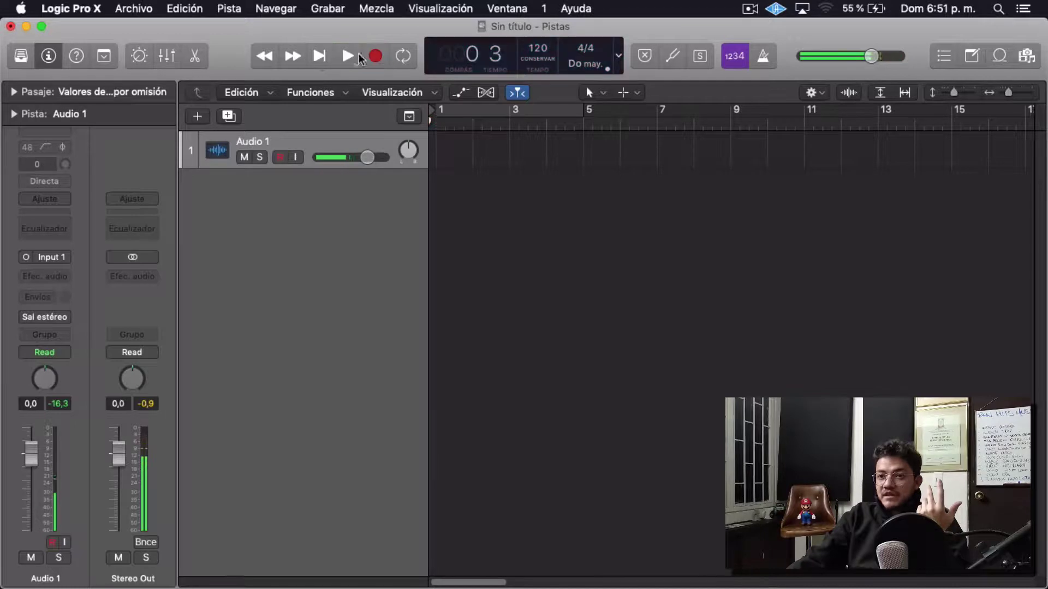
pyautogui.click(328, 66)
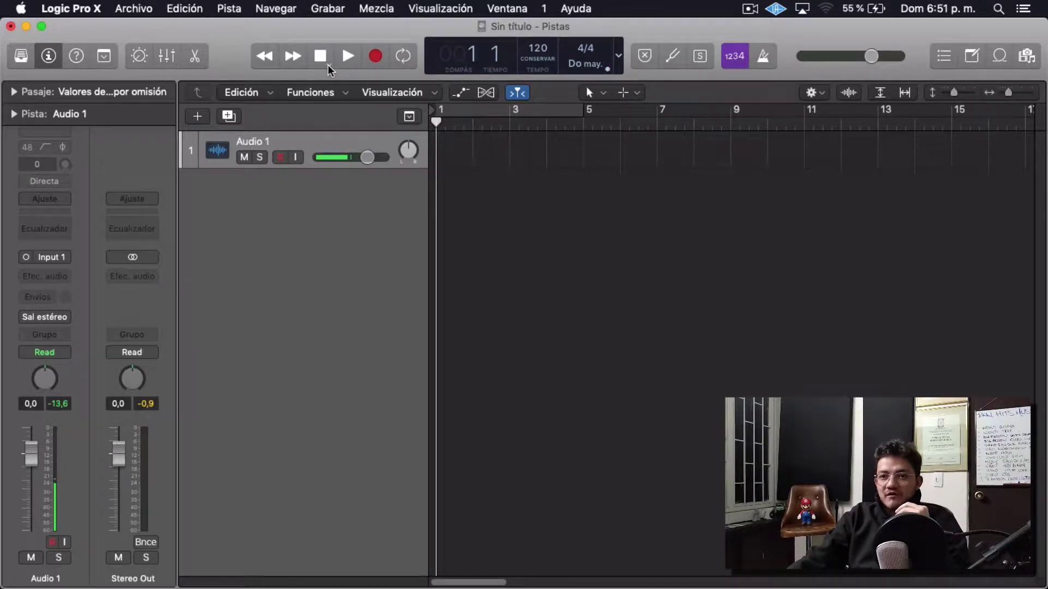
# Inspect the behaviour options available for the stop, play, record and cycle transport controls.
pyautogui.rightClick(328, 65)
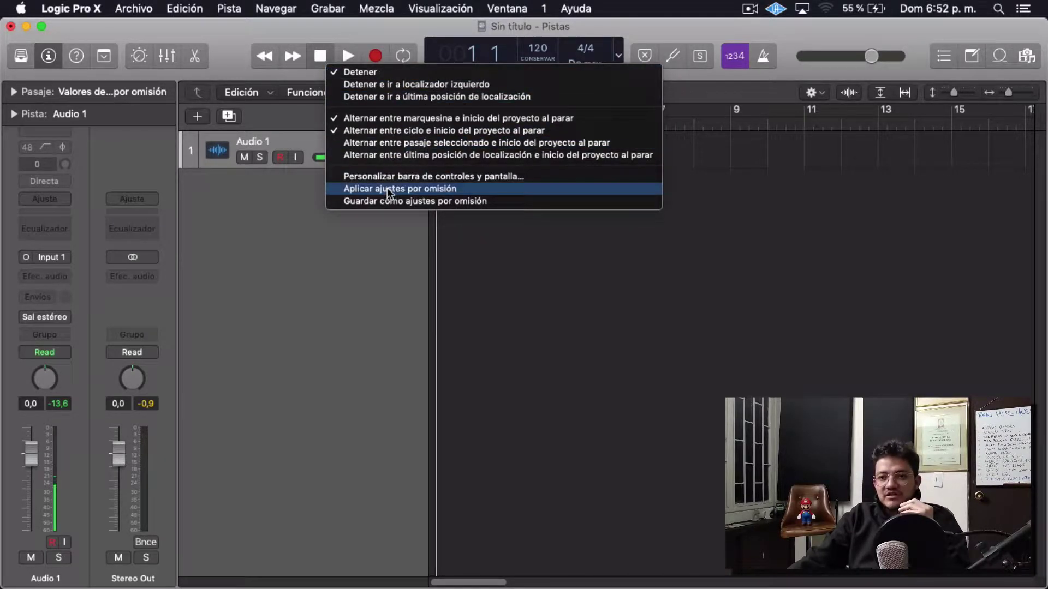
pyautogui.click(352, 21)
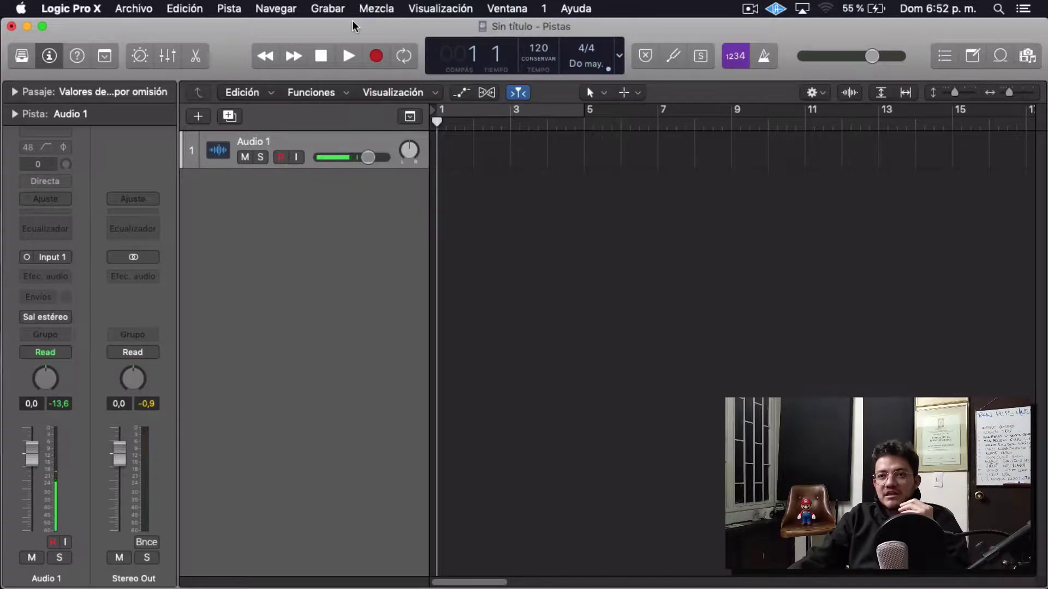
pyautogui.rightClick(355, 63)
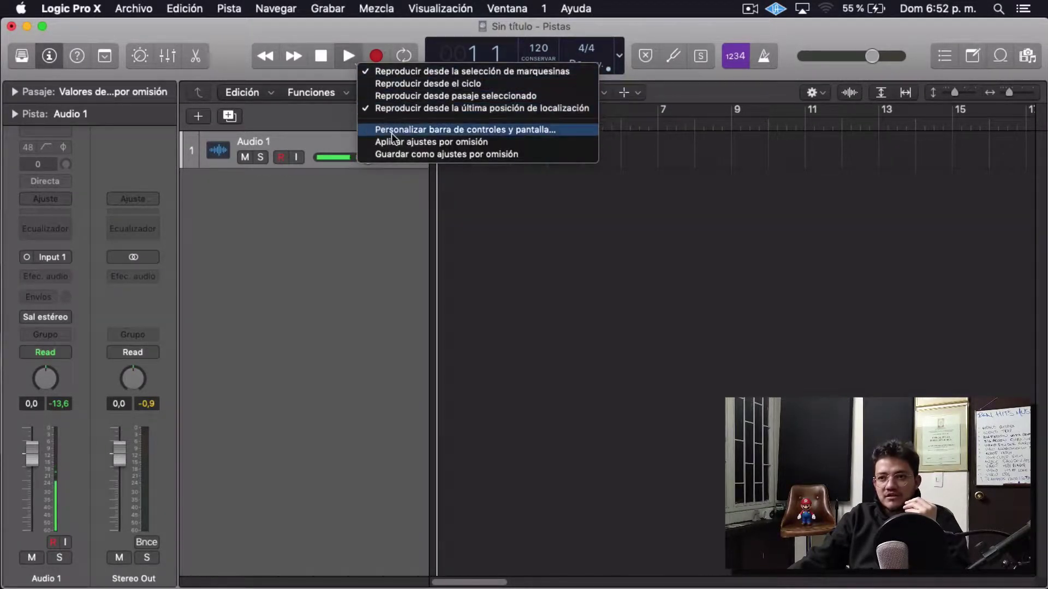
pyautogui.click(377, 30)
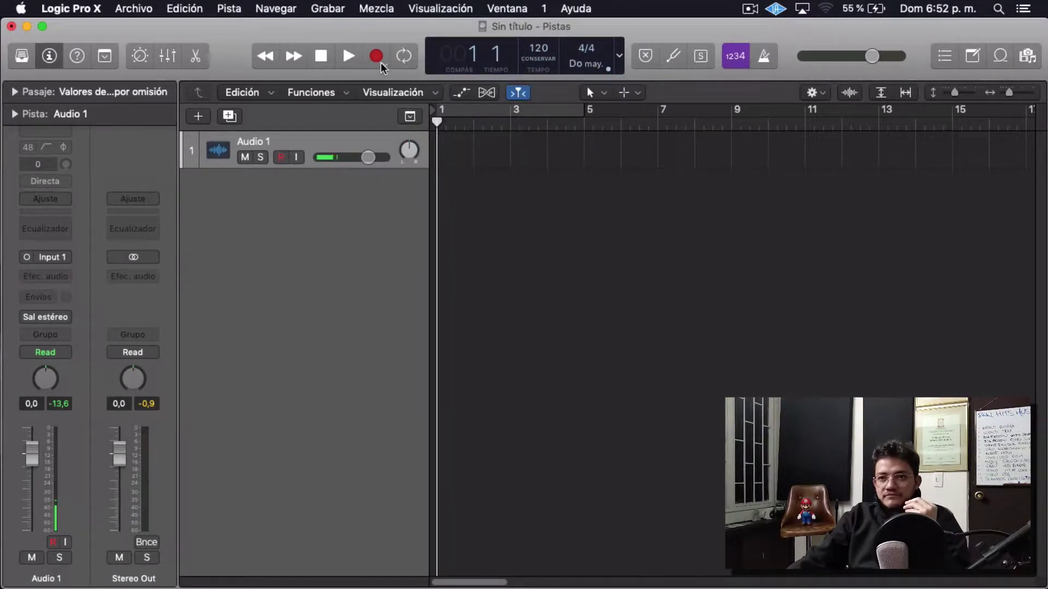
pyautogui.rightClick(376, 55)
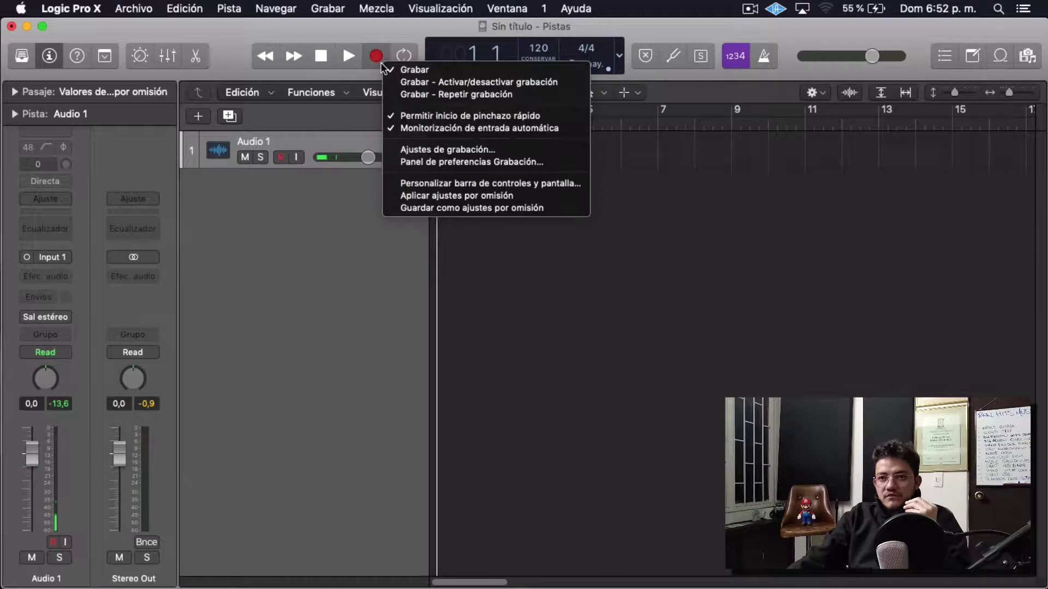
pyautogui.click(401, 28)
pyautogui.rightClick(411, 60)
pyautogui.click(410, 63)
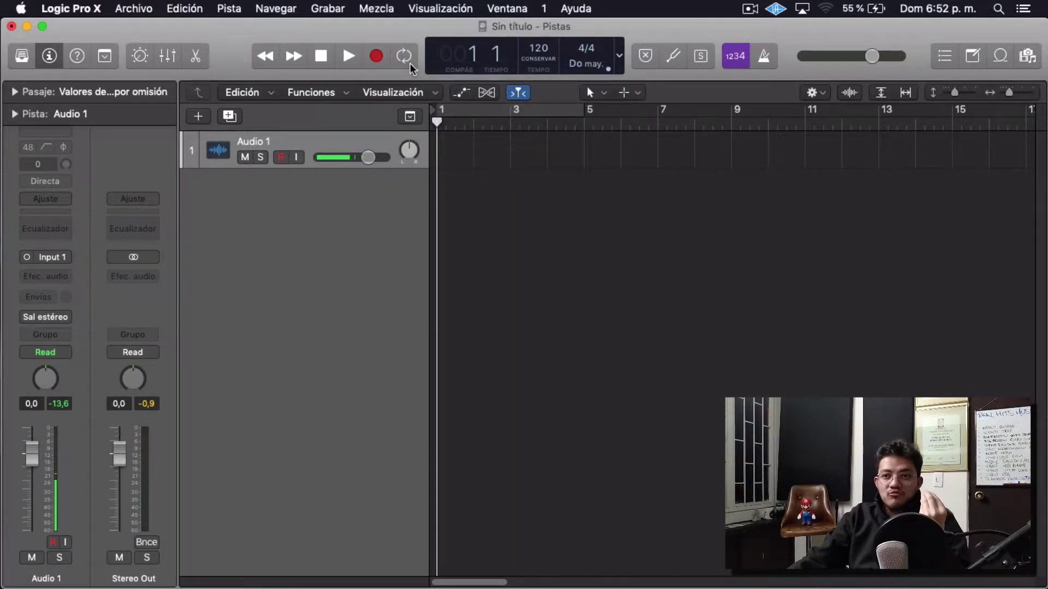
# Check the cycle control's options, and switch the control bar display to Tiempos y proyecto (grande).
pyautogui.rightClick(411, 64)
pyautogui.click(380, 204)
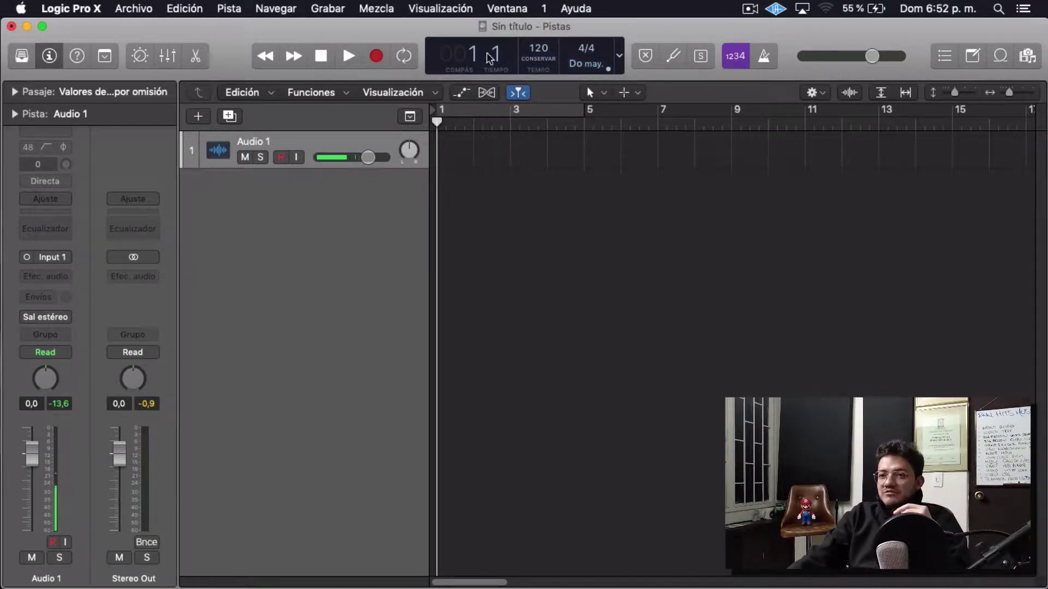
pyautogui.click(621, 57)
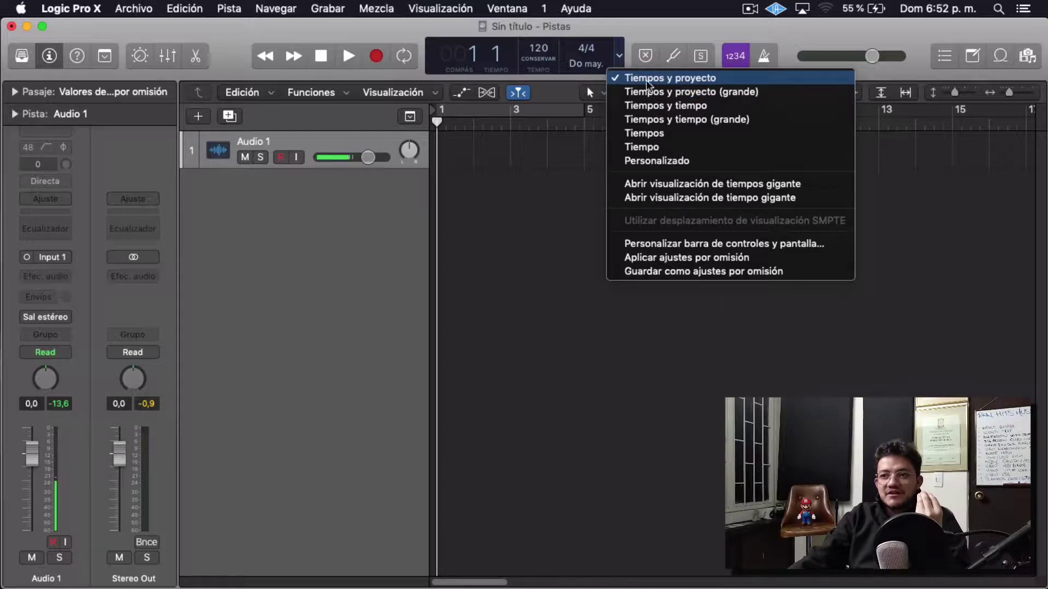
pyautogui.click(680, 92)
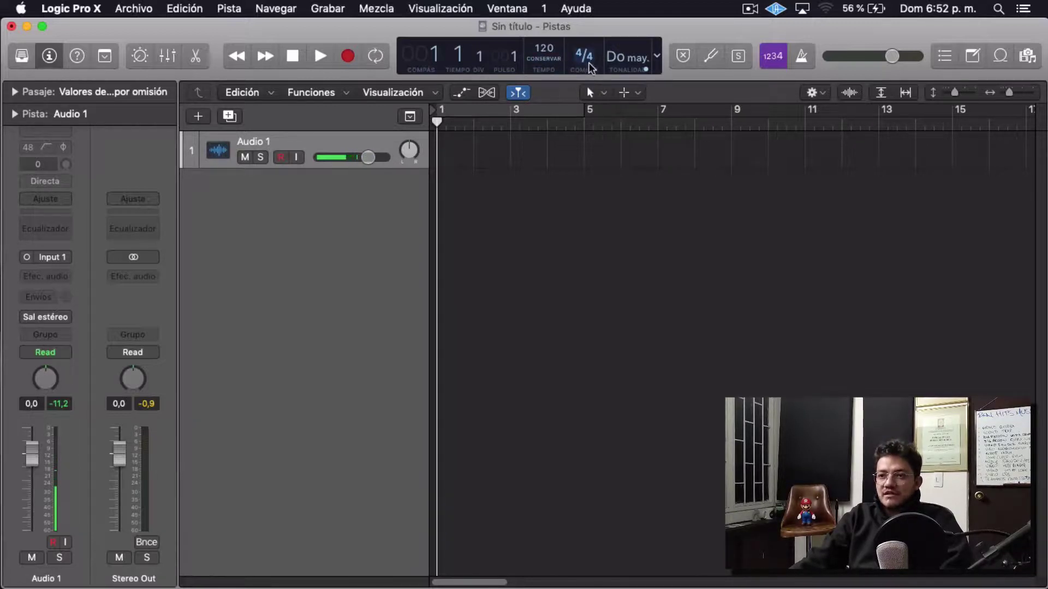
# Test the display's MIDI output indicator repeatedly, and restore the Tiempos y proyecto display.
pyautogui.click(645, 70)
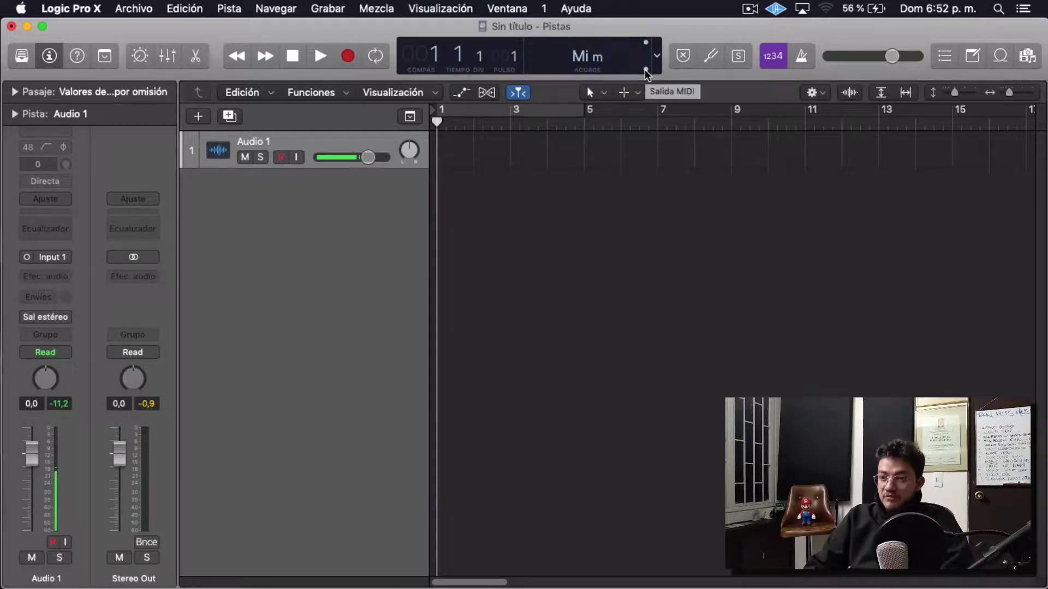
pyautogui.click(645, 70)
pyautogui.click(645, 70)
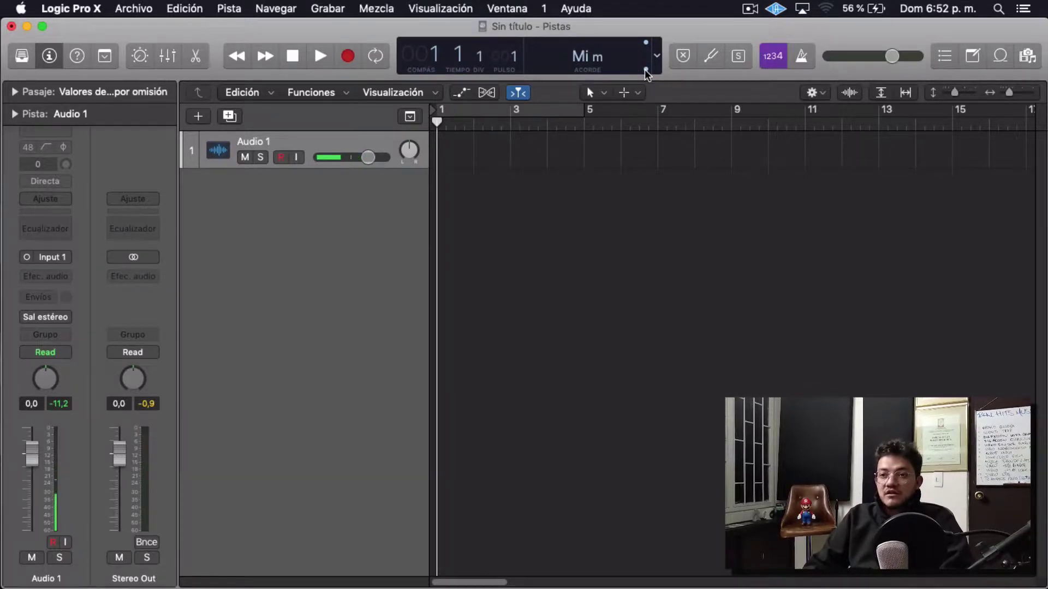
pyautogui.click(645, 70)
pyautogui.click(645, 70)
pyautogui.click(645, 70)
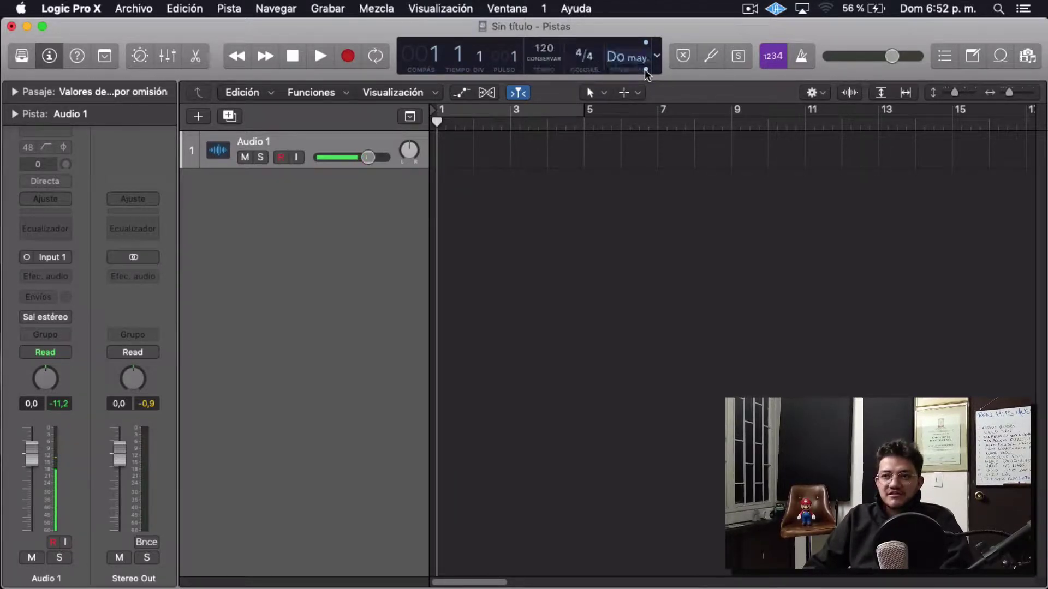
pyautogui.click(645, 70)
pyautogui.click(644, 70)
pyautogui.click(645, 70)
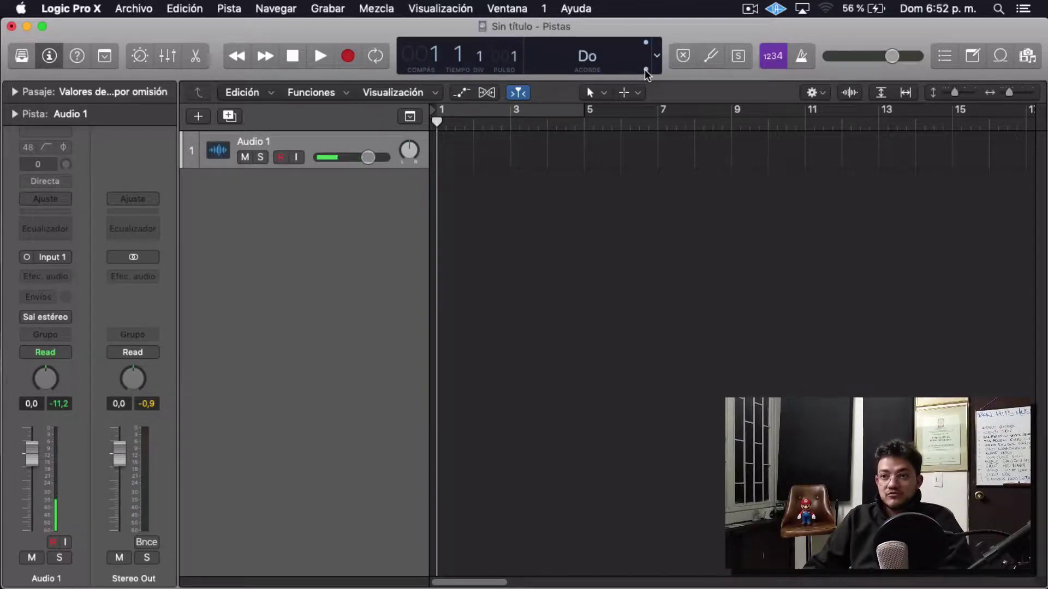
pyautogui.click(646, 69)
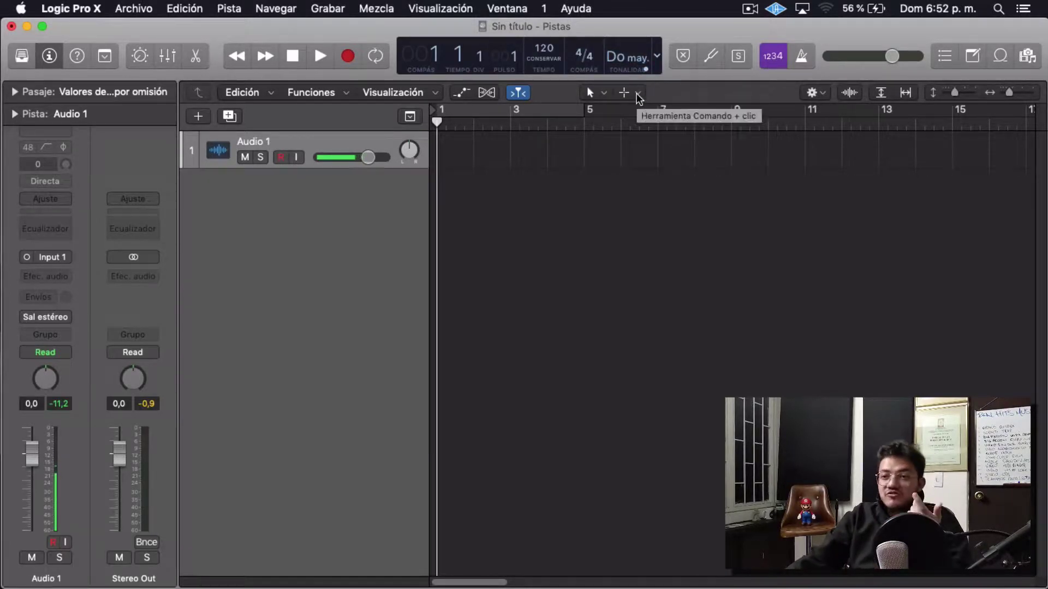
pyautogui.click(657, 56)
pyautogui.click(672, 147)
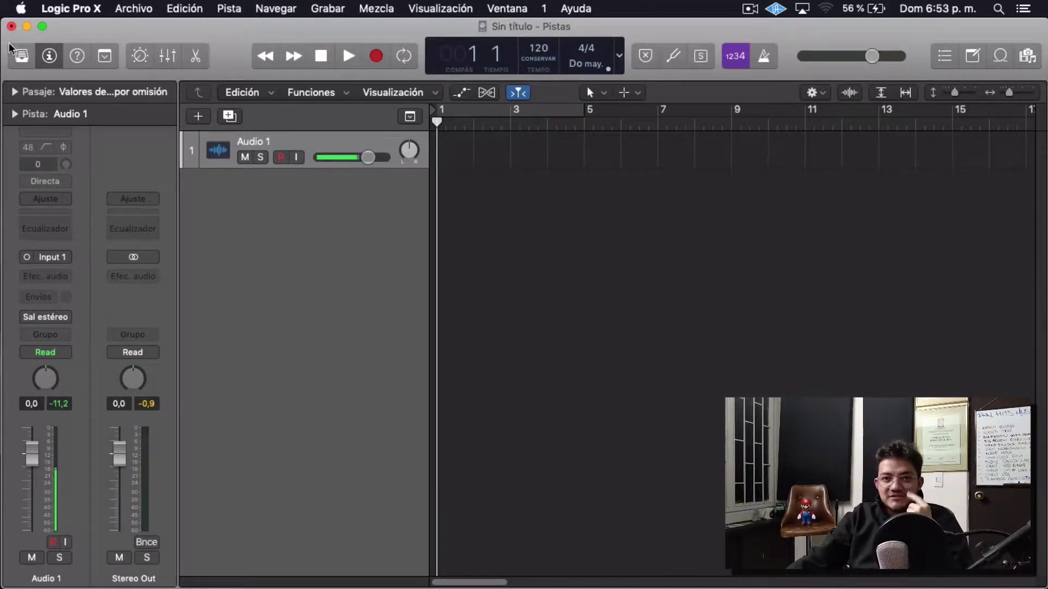
# Explore the sound library and the inspector with quick help on, leaving the inspector shown and quick help off.
pyautogui.click(49, 56)
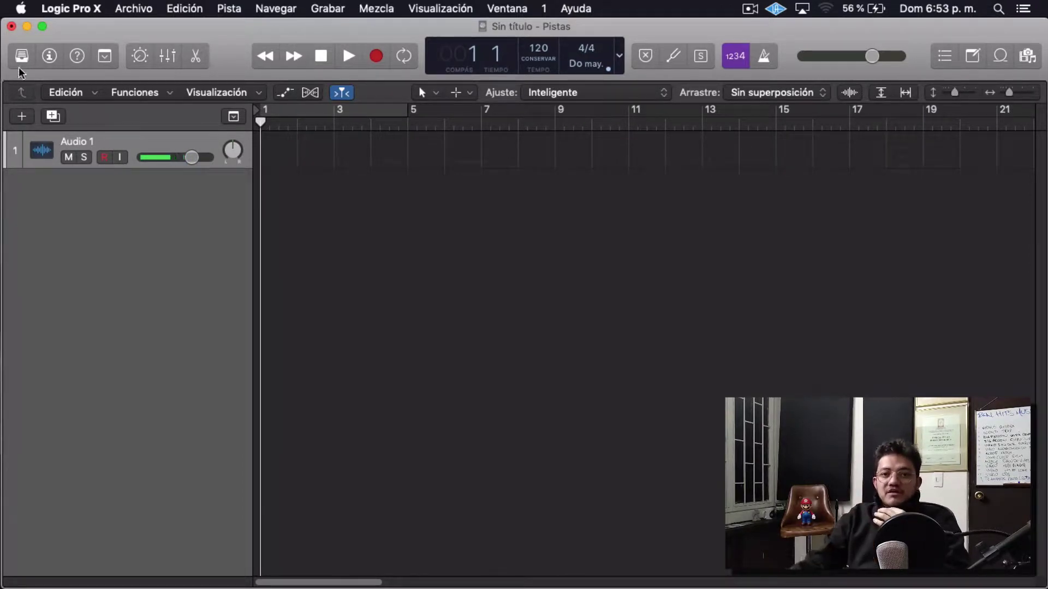
pyautogui.click(76, 57)
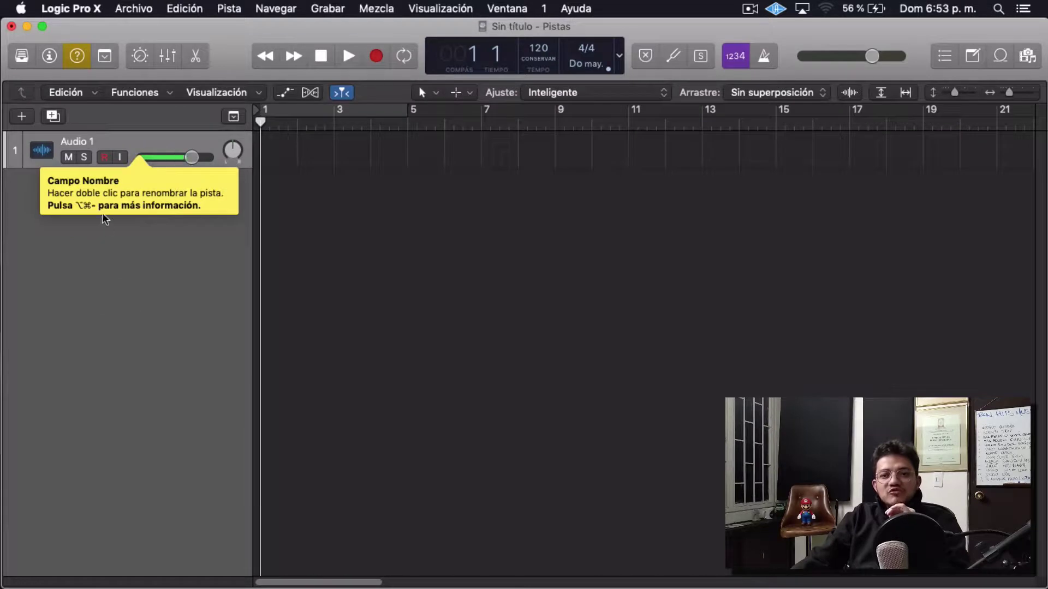
pyautogui.click(22, 56)
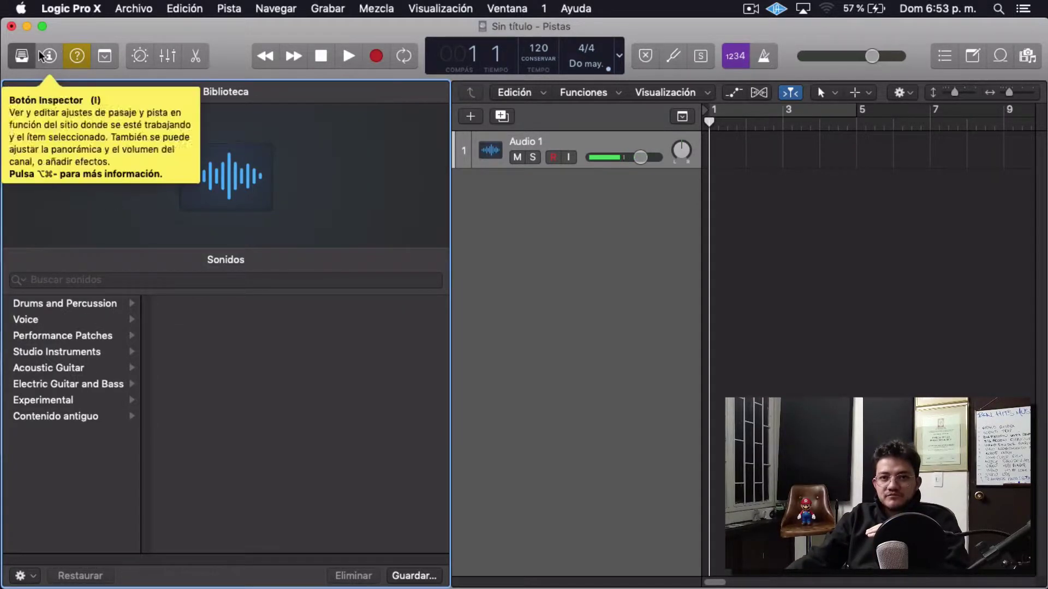
pyautogui.click(24, 57)
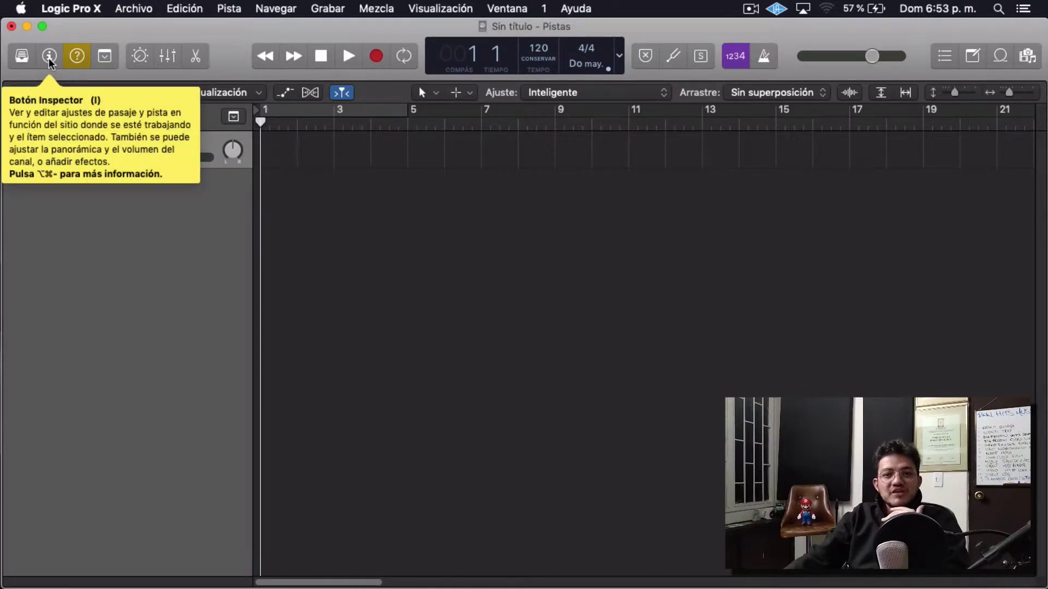
pyautogui.click(49, 55)
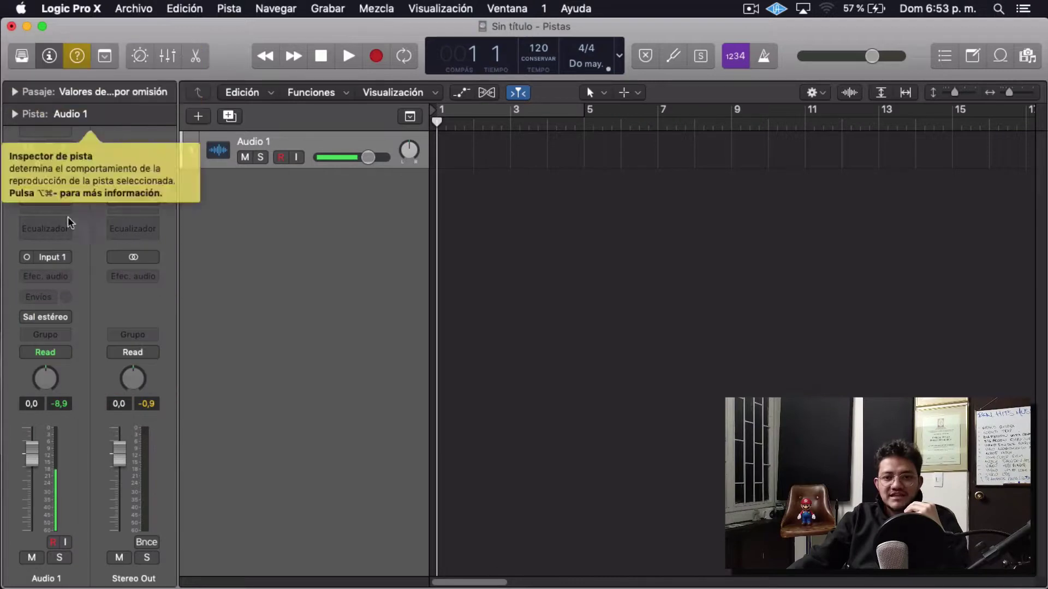
pyautogui.click(77, 56)
# Examine the Pasaje parameters in the inspector, including the additional Más settings, and collapse the section.
pyautogui.click(13, 91)
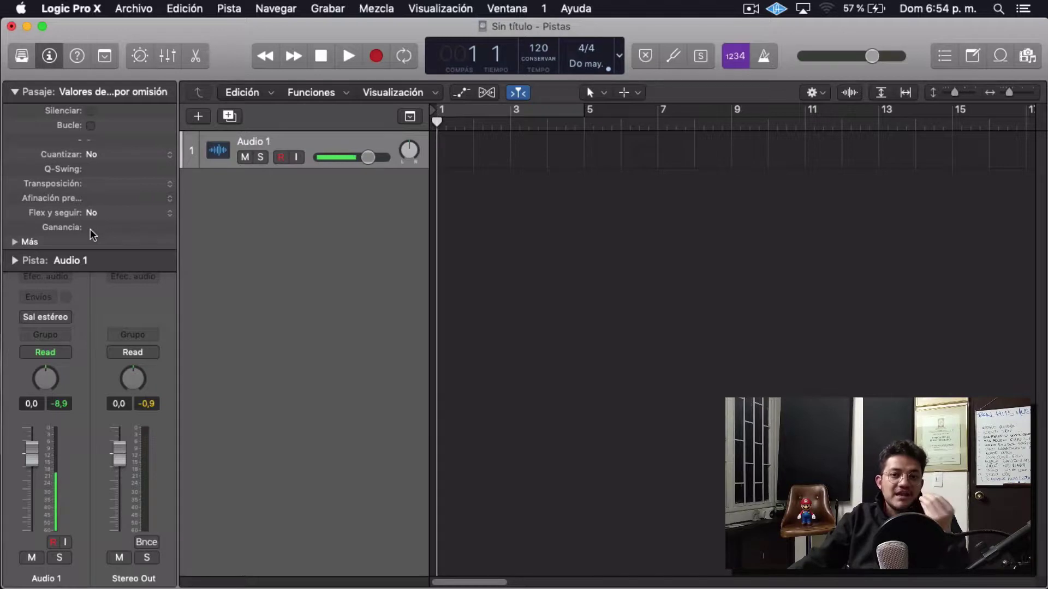
pyautogui.click(19, 243)
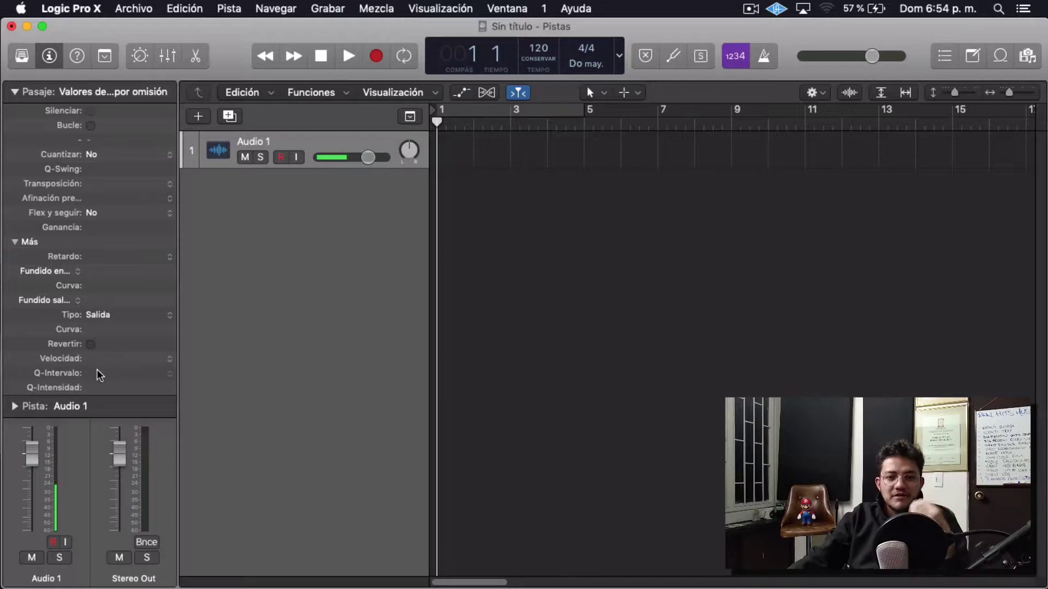
pyautogui.click(15, 92)
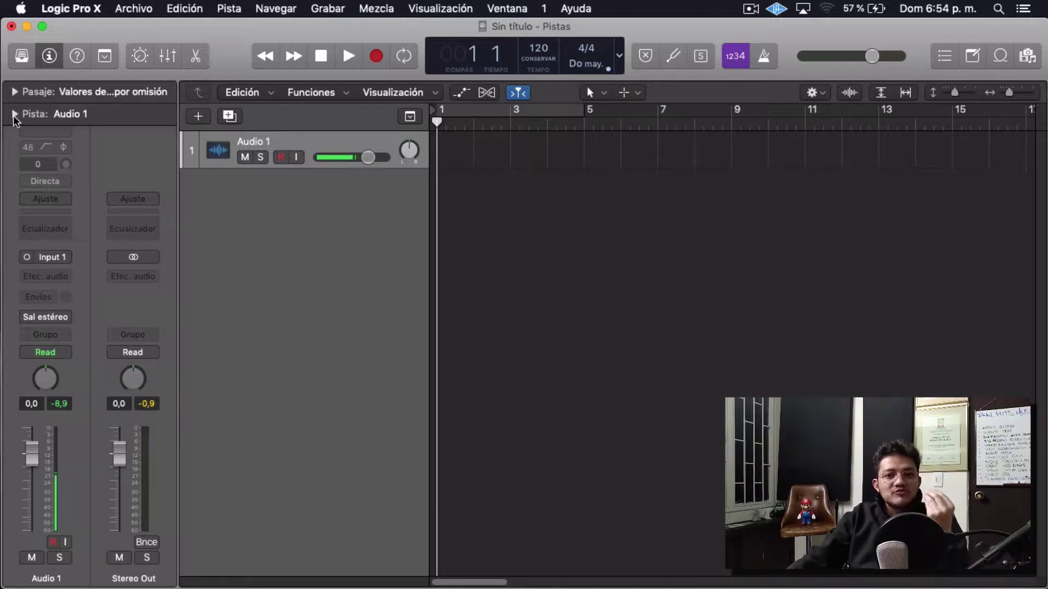
# Set the Audio 1 track's icon to the second person-with-microphone silhouette in the Otros category, and hide the inspector.
pyautogui.click(15, 114)
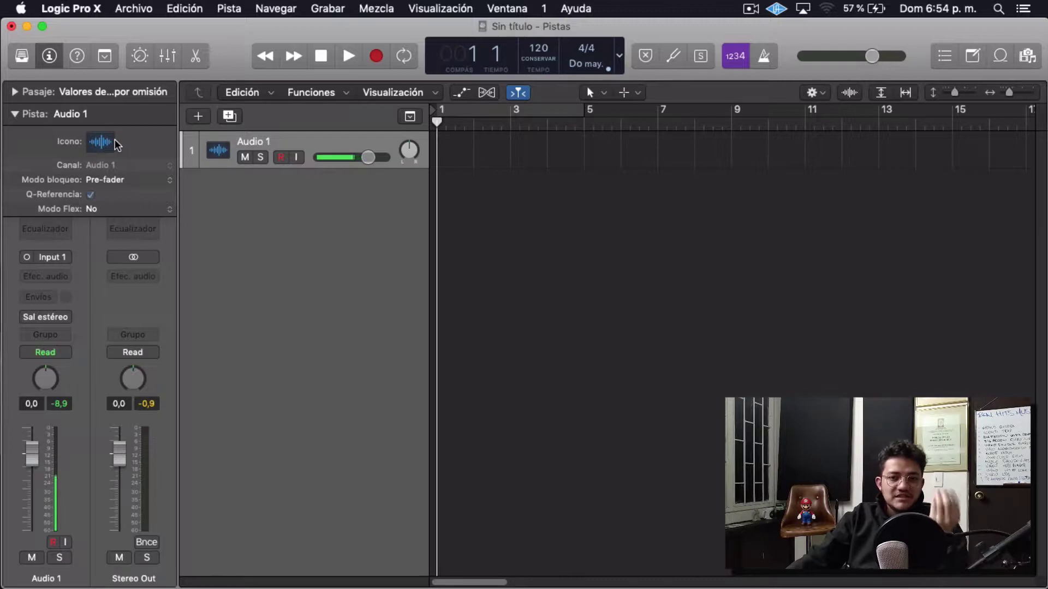
pyautogui.click(106, 146)
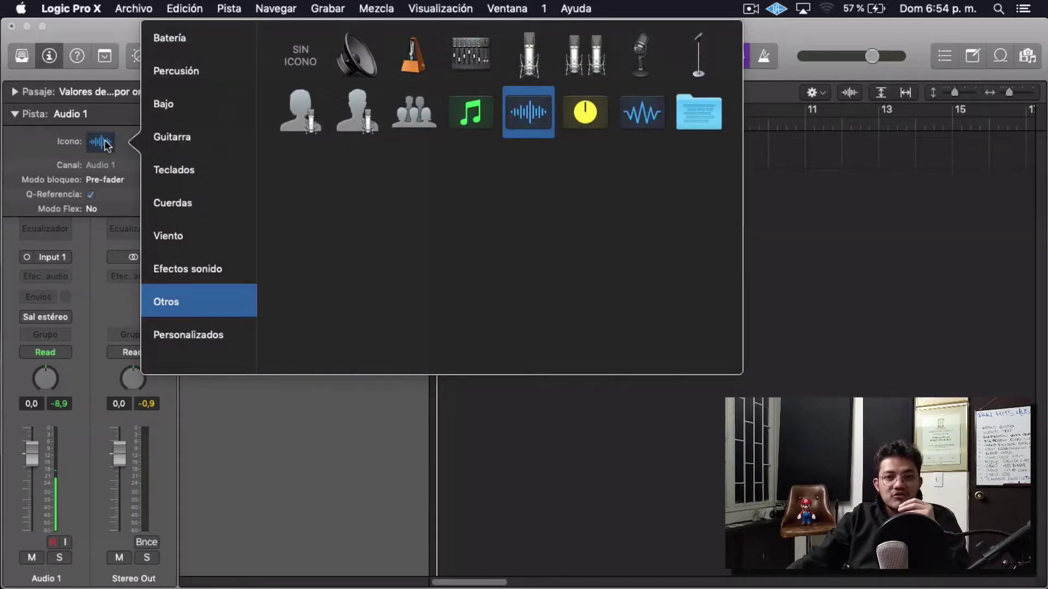
pyautogui.click(358, 112)
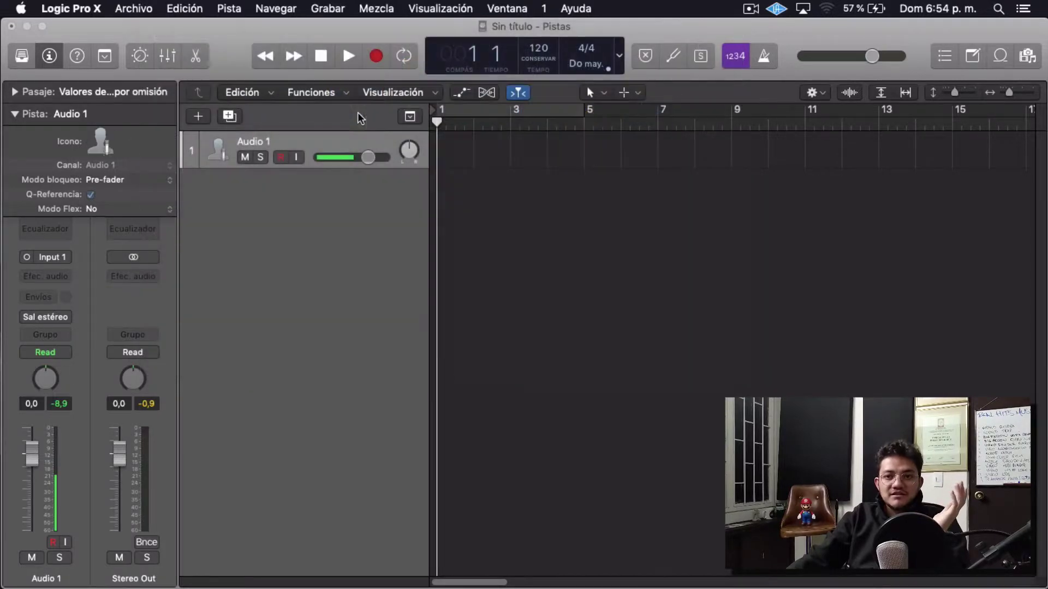
pyautogui.click(18, 114)
pyautogui.click(49, 56)
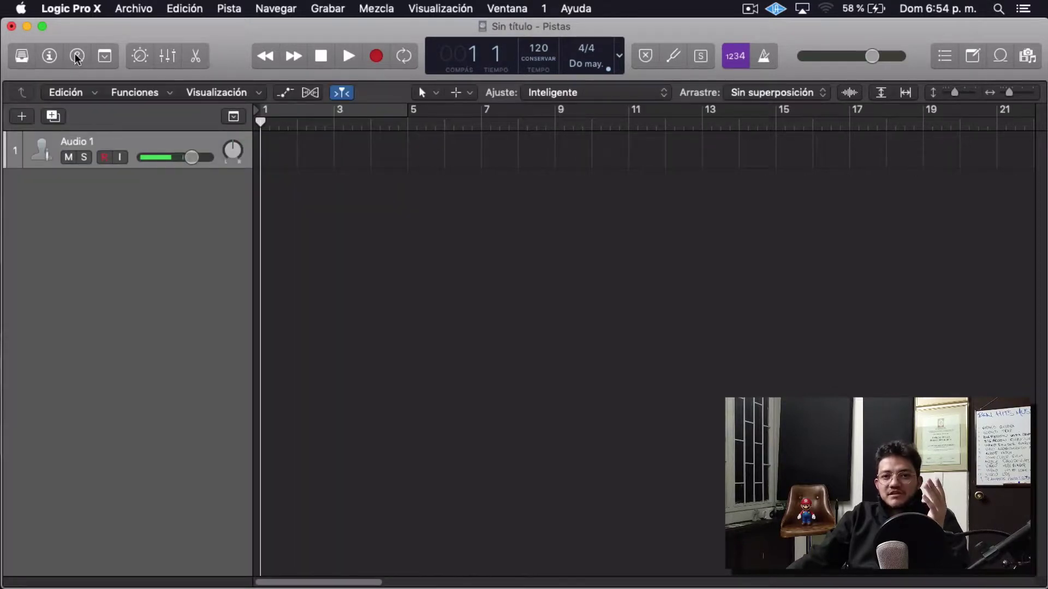
# Show the toolbar, examine its tools and the additional section commands, and hide it.
pyautogui.click(105, 56)
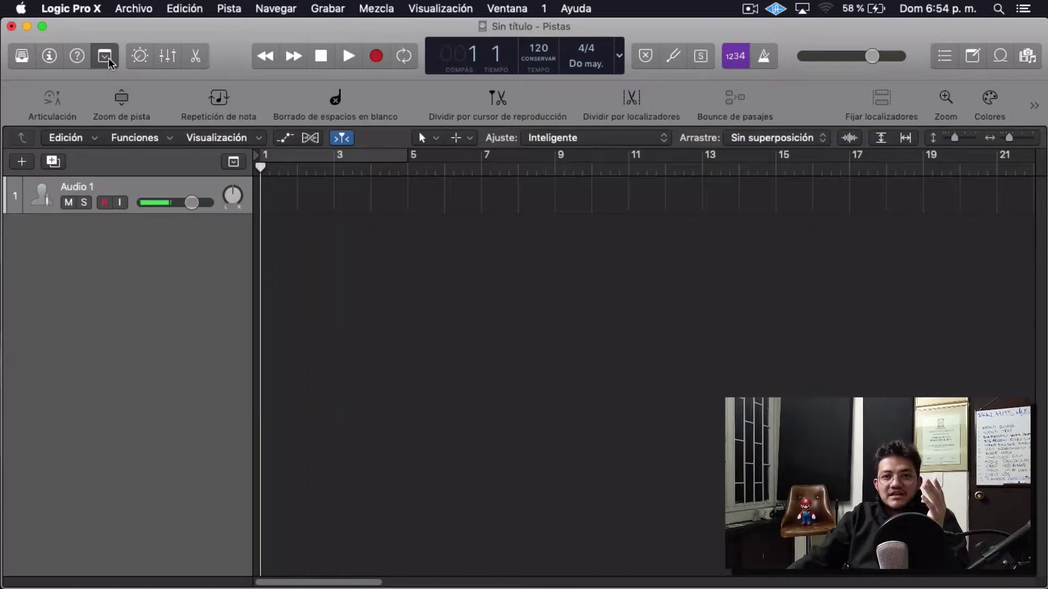
pyautogui.click(107, 57)
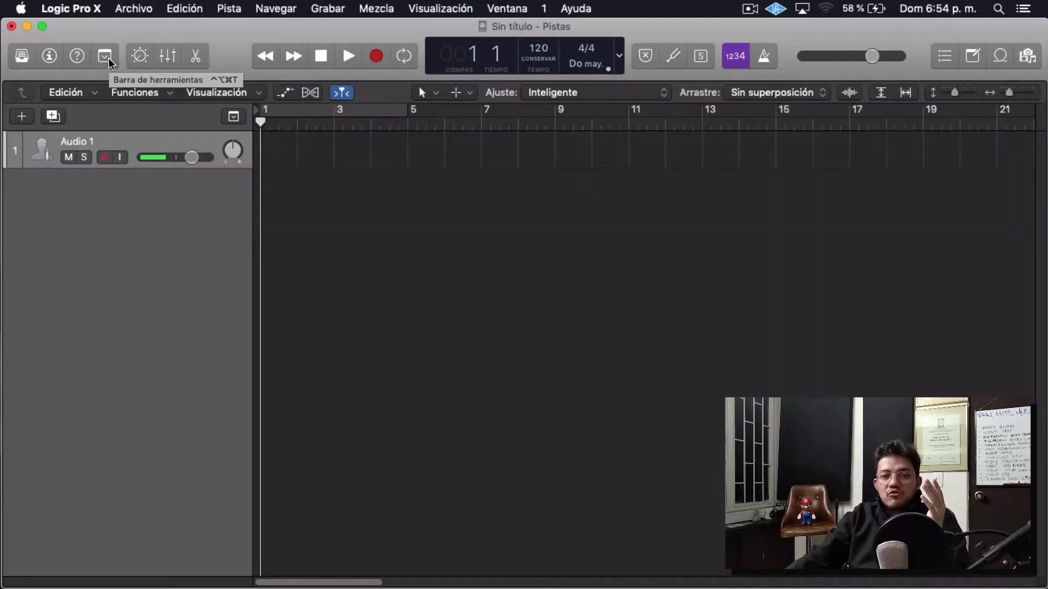
pyautogui.click(107, 57)
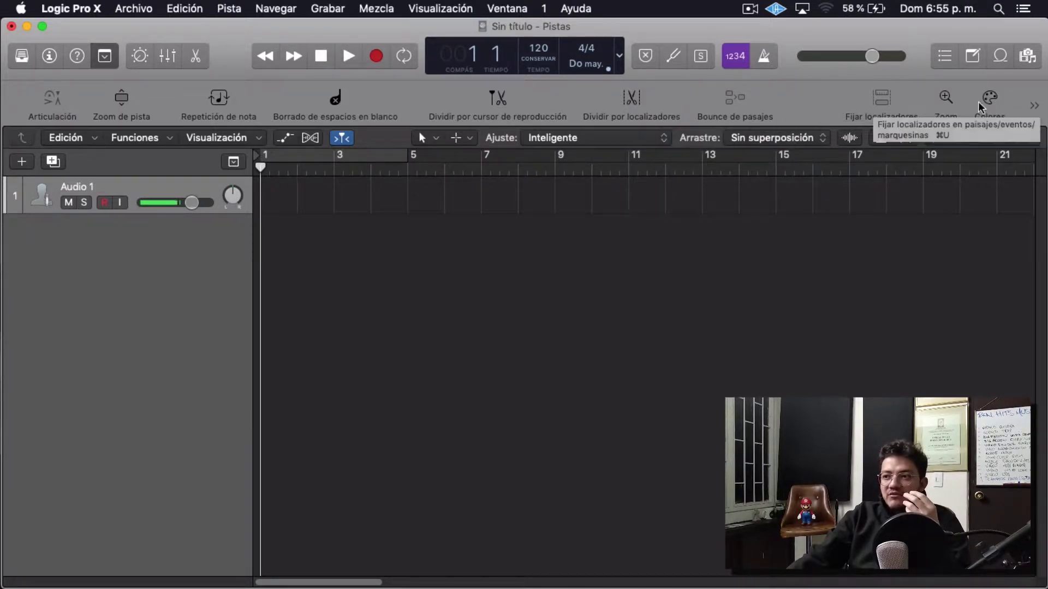
pyautogui.click(1032, 105)
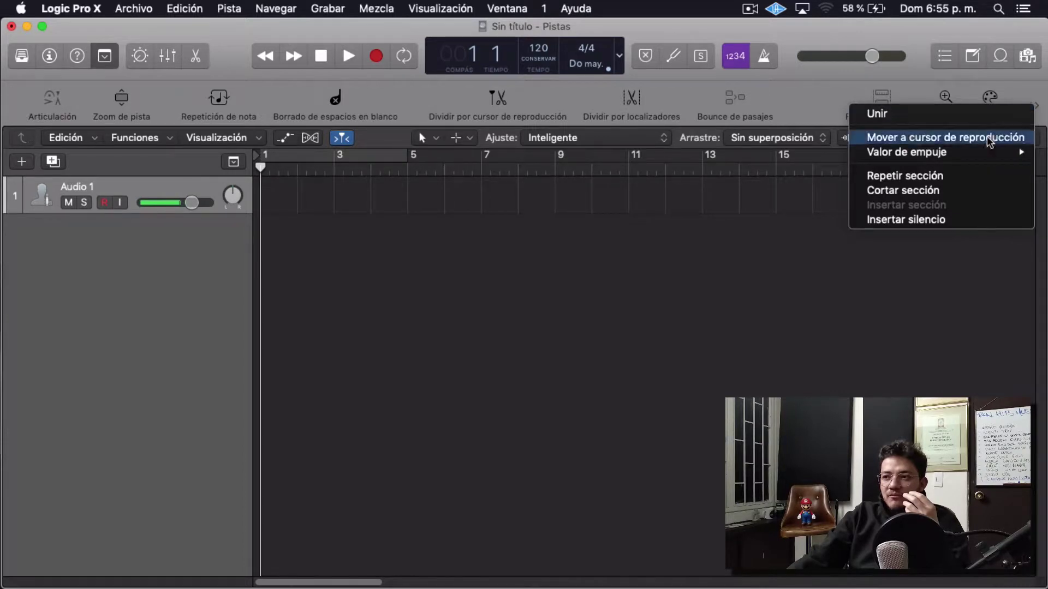
pyautogui.moveTo(982, 157)
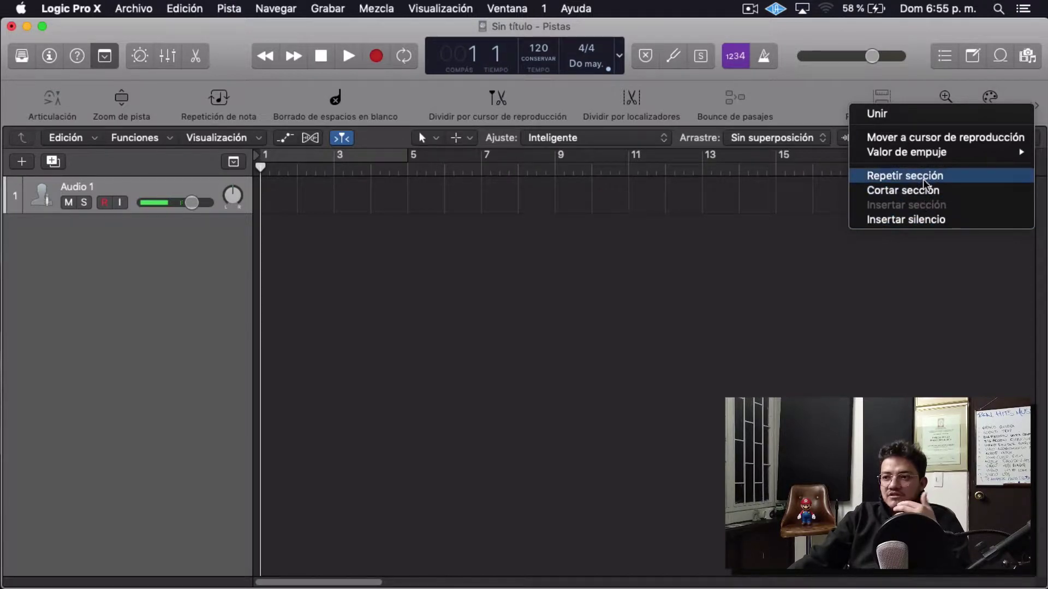
pyautogui.click(792, 107)
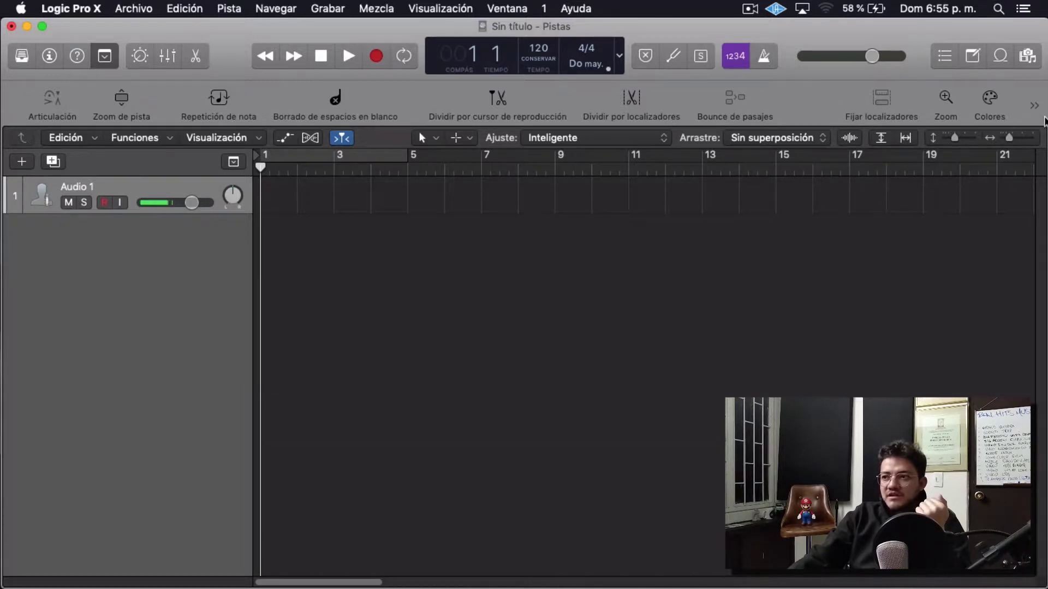
pyautogui.click(102, 60)
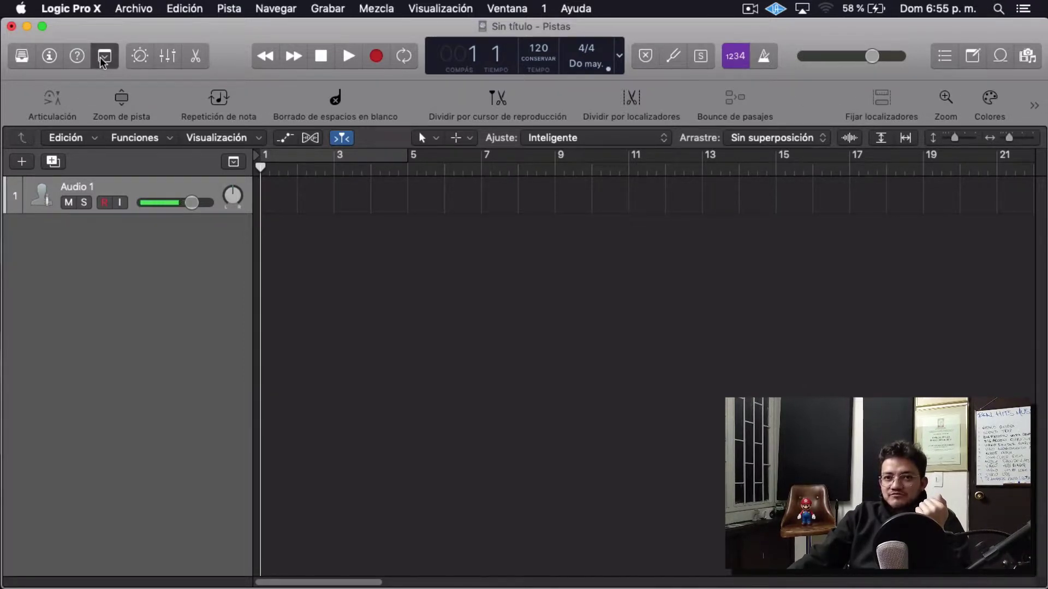
# Boost Audio 1 in the Smart Controls equalizer around 800 Hz, at 140 Hz by 10 dB, and slightly on the high shelf.
pyautogui.click(139, 57)
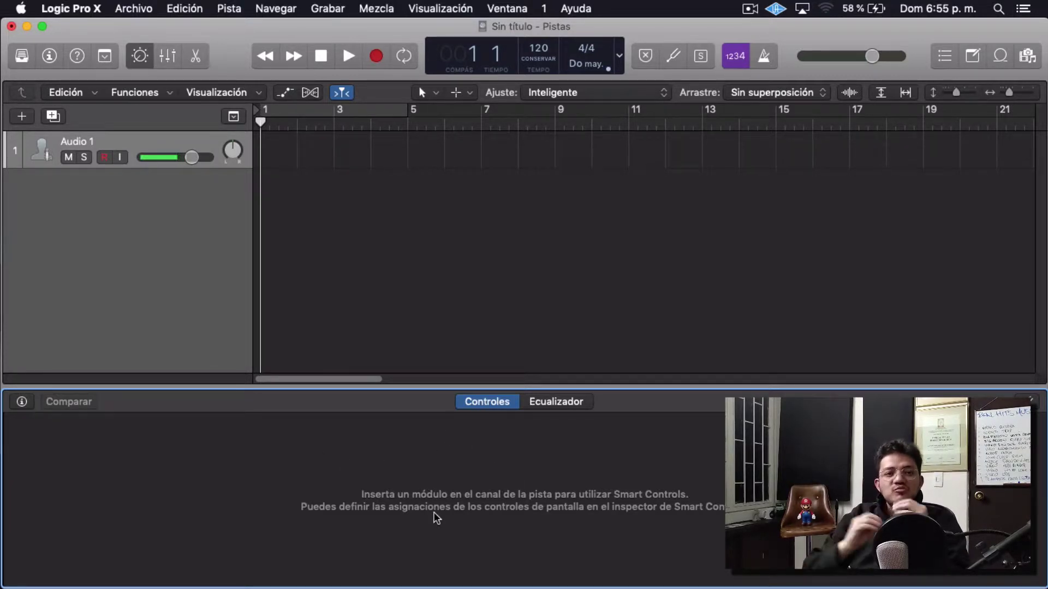
pyautogui.click(556, 401)
pyautogui.moveTo(521, 499); pyautogui.dragTo(525, 465)
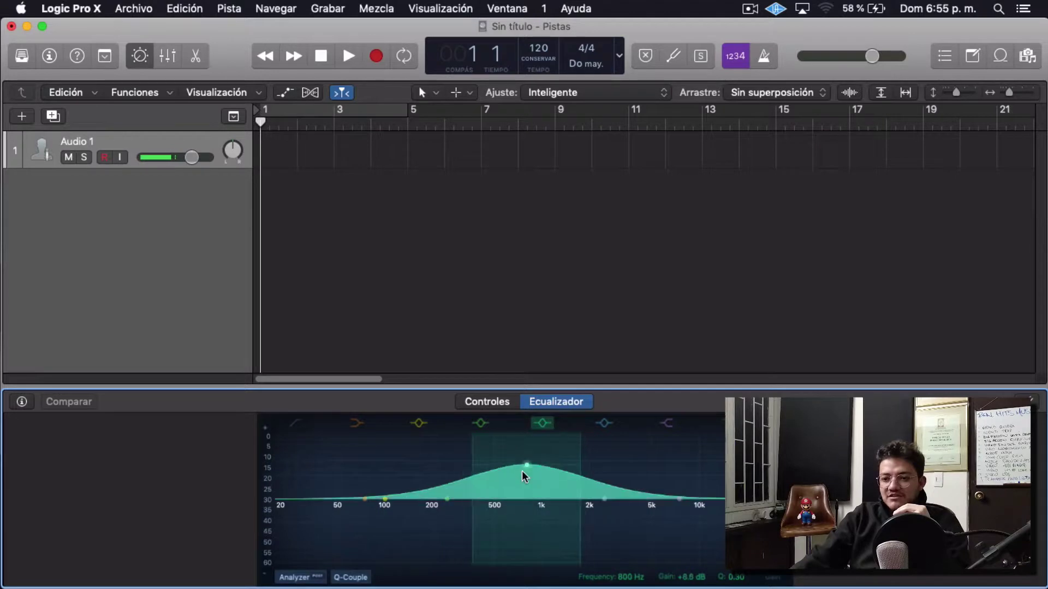
pyautogui.moveTo(448, 499); pyautogui.dragTo(436, 472)
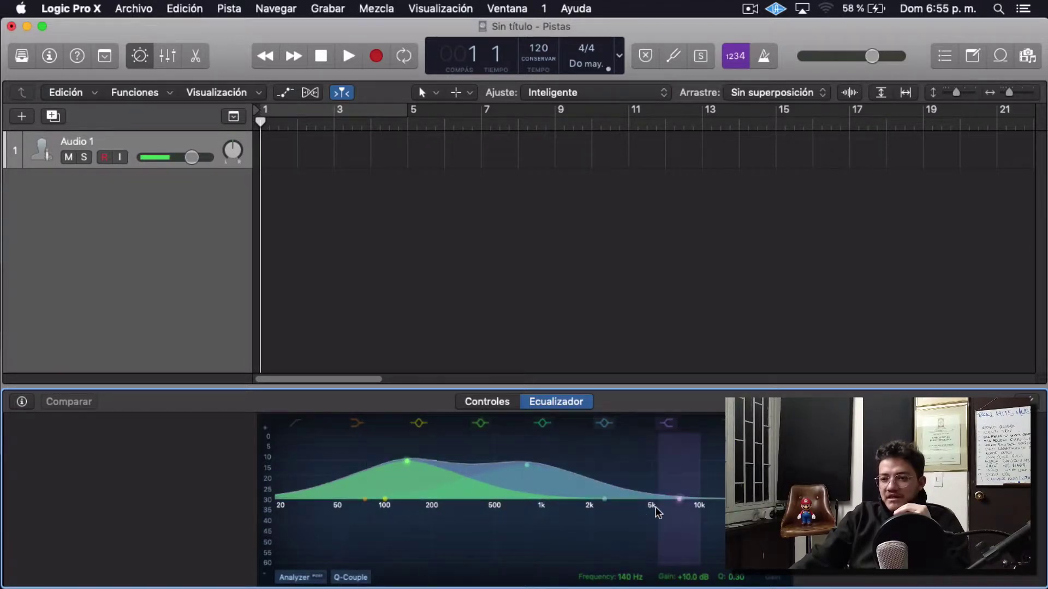
pyautogui.moveTo(679, 499); pyautogui.dragTo(687, 488)
pyautogui.click(482, 404)
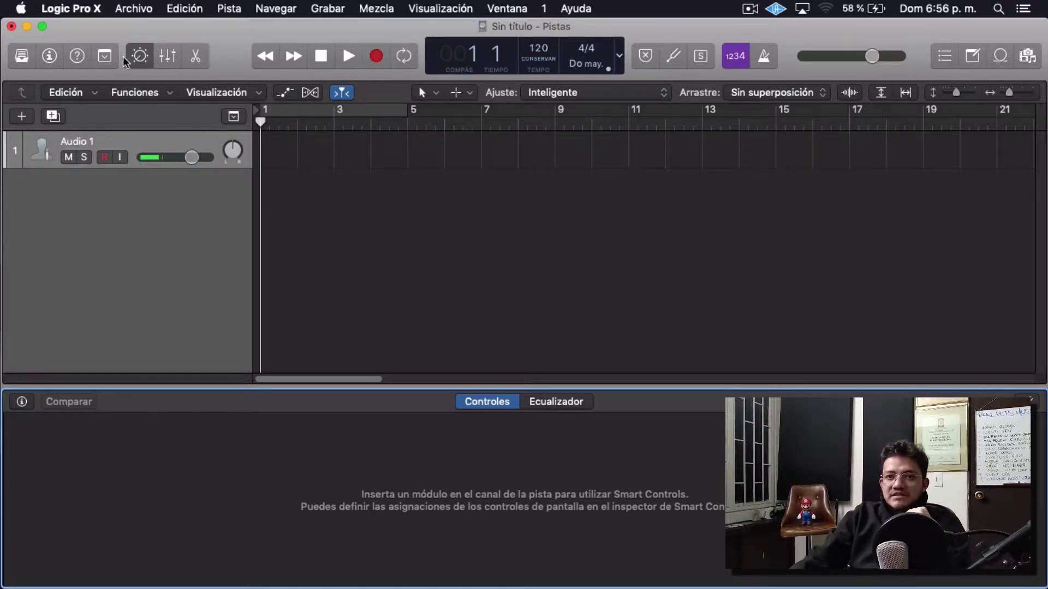
pyautogui.click(140, 56)
# Look over the mixer's channel strips for Audio 1, Stereo Out and Master, and close the mixer.
pyautogui.click(167, 58)
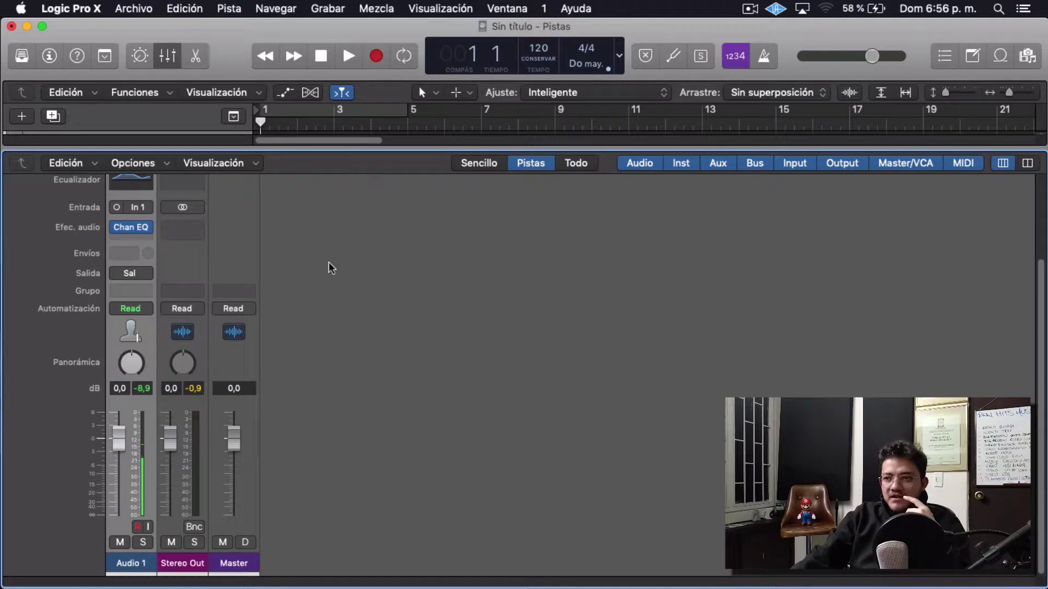
pyautogui.scroll(3, 328, 268)
pyautogui.scroll(-3, 146, 252)
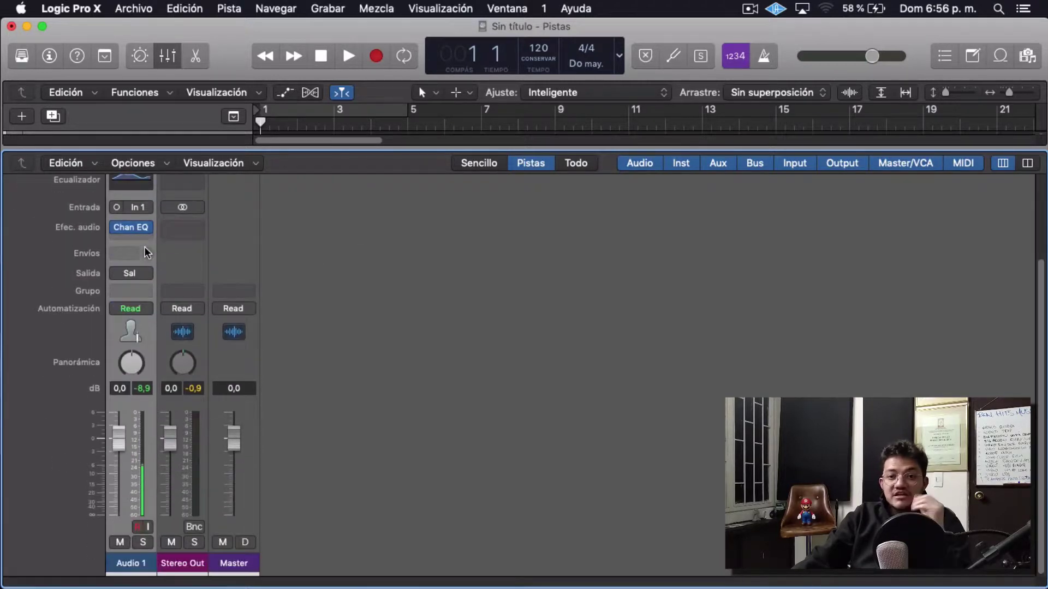
pyautogui.click(168, 57)
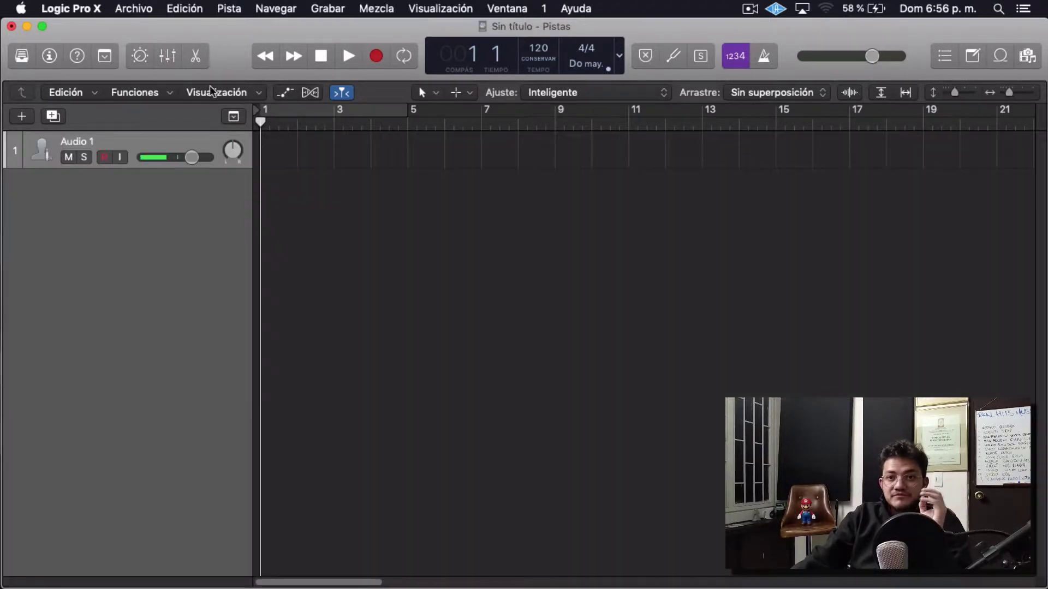
# Show the audio track editor, enlarge it to nearly half the window's height, and hide it.
pyautogui.click(197, 56)
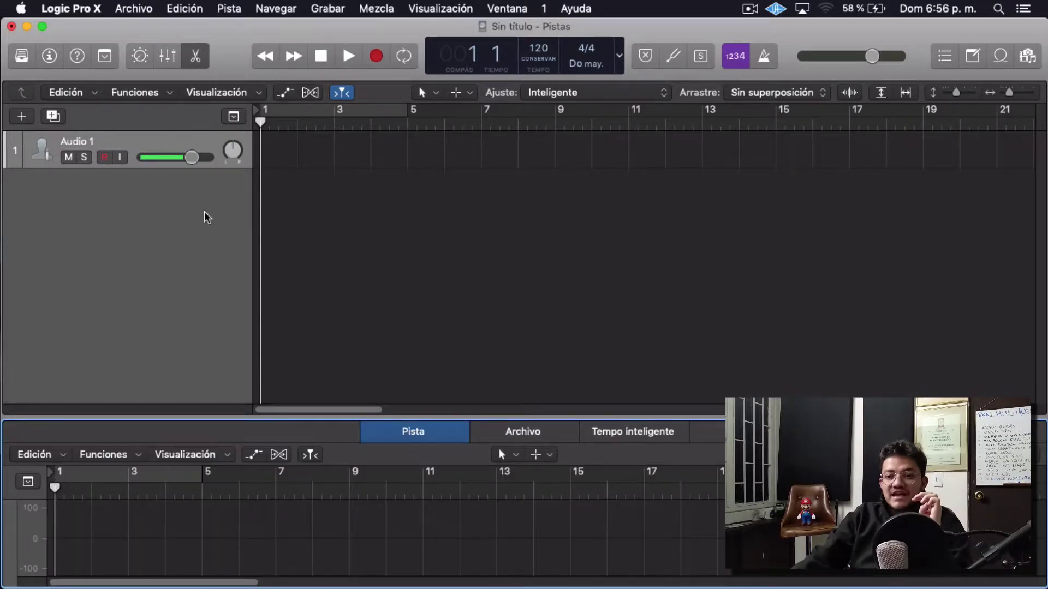
pyautogui.moveTo(323, 418); pyautogui.dragTo(330, 343)
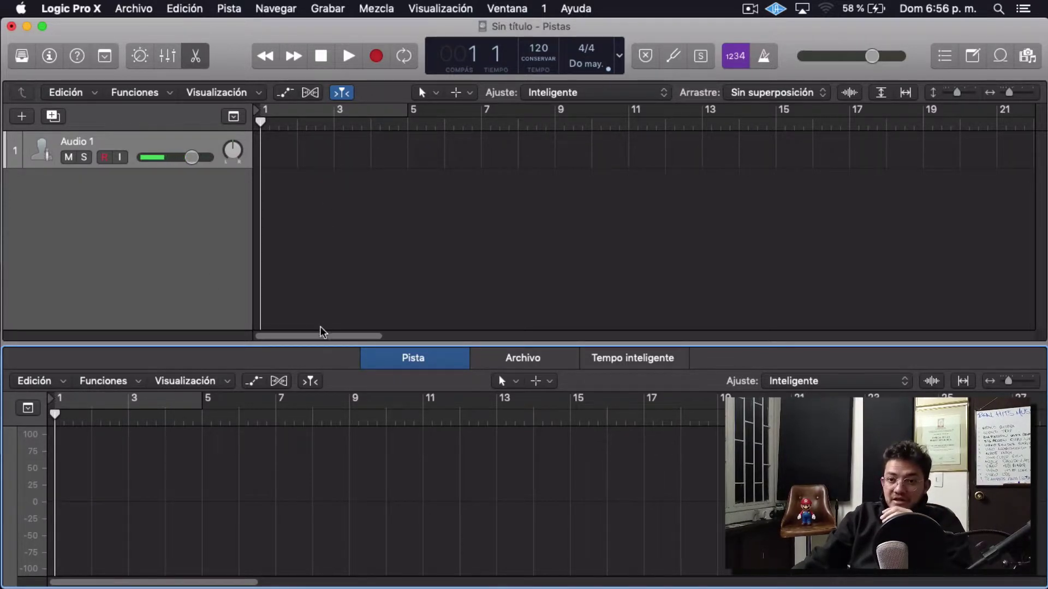
pyautogui.click(194, 58)
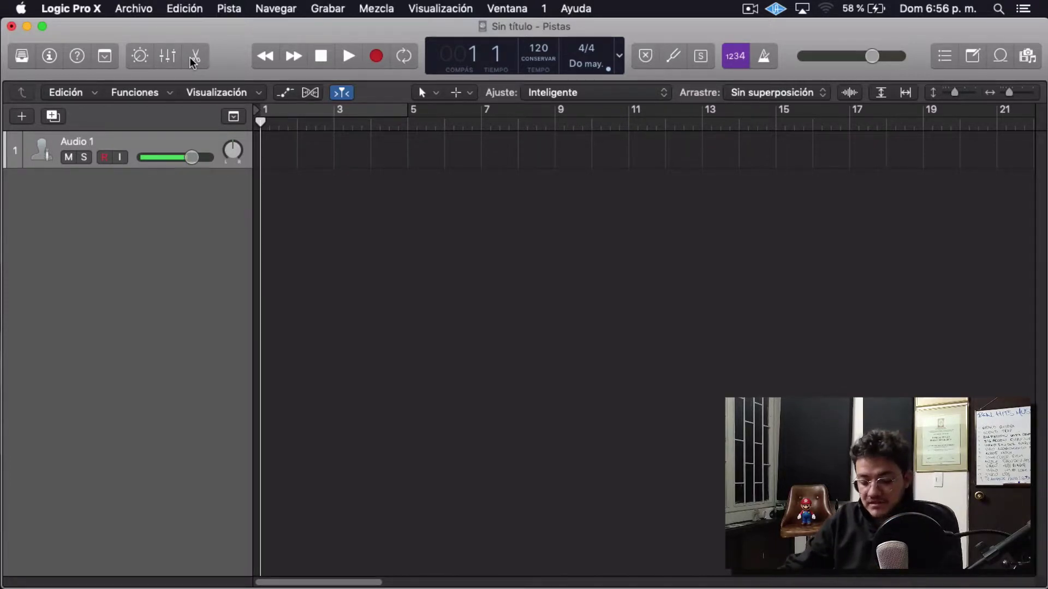
# View the tracks area, the mixer and the Smart Controls in separate windows, closing each one.
pyautogui.press('super+2')
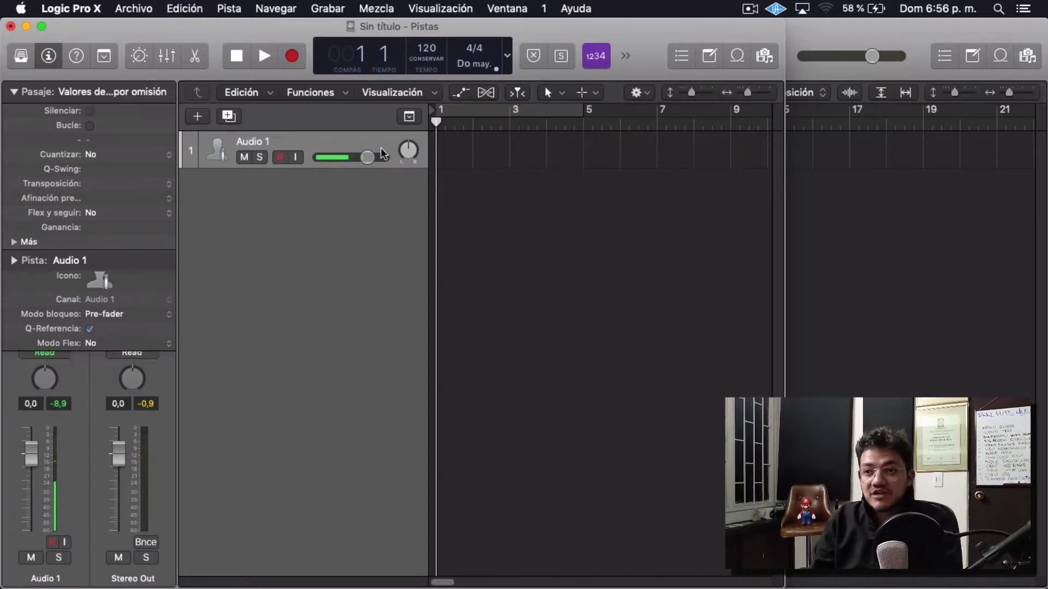
pyautogui.click(10, 26)
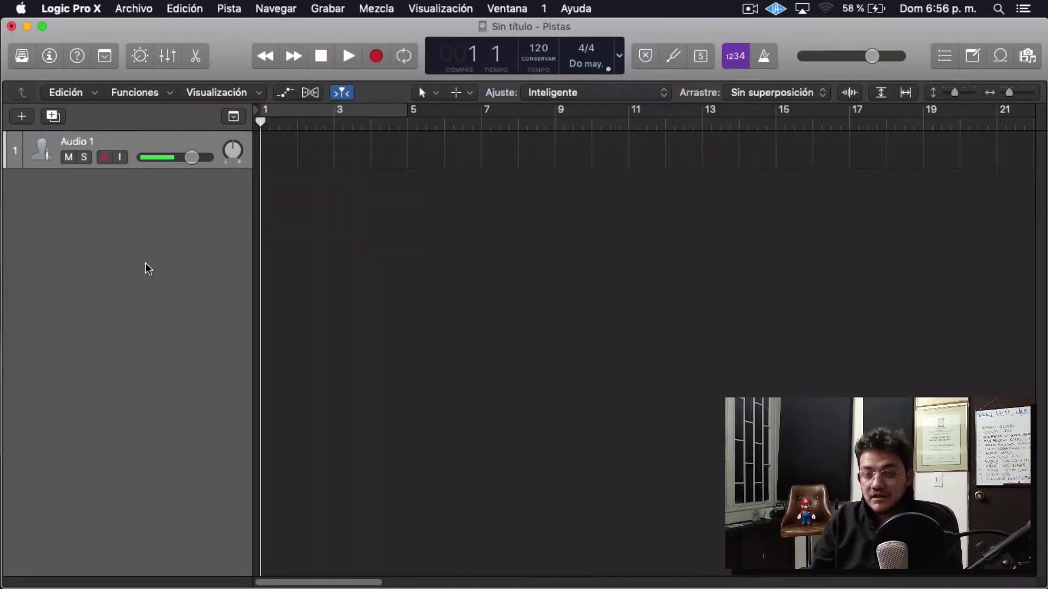
pyautogui.press('super+2')
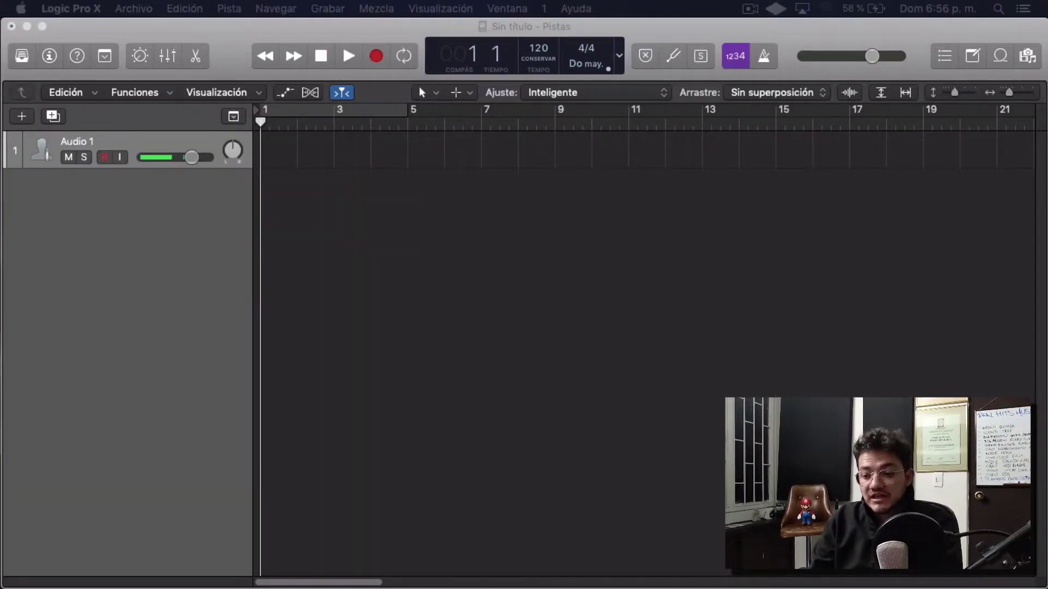
pyautogui.moveTo(431, 588); pyautogui.dragTo(456, 44)
pyautogui.doubleClick(456, 45)
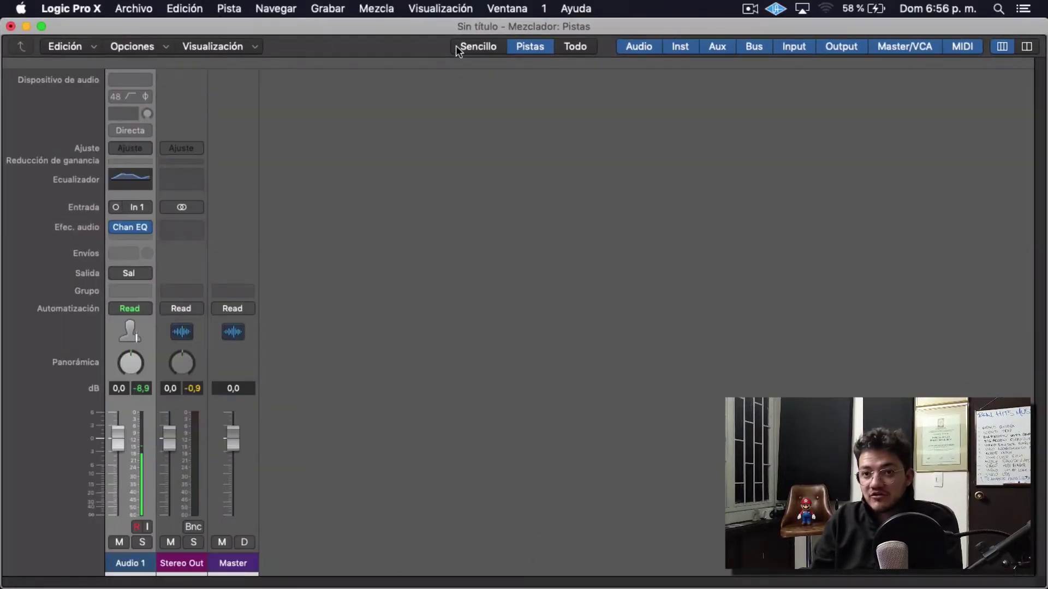
pyautogui.click(11, 27)
pyautogui.click(45, 54)
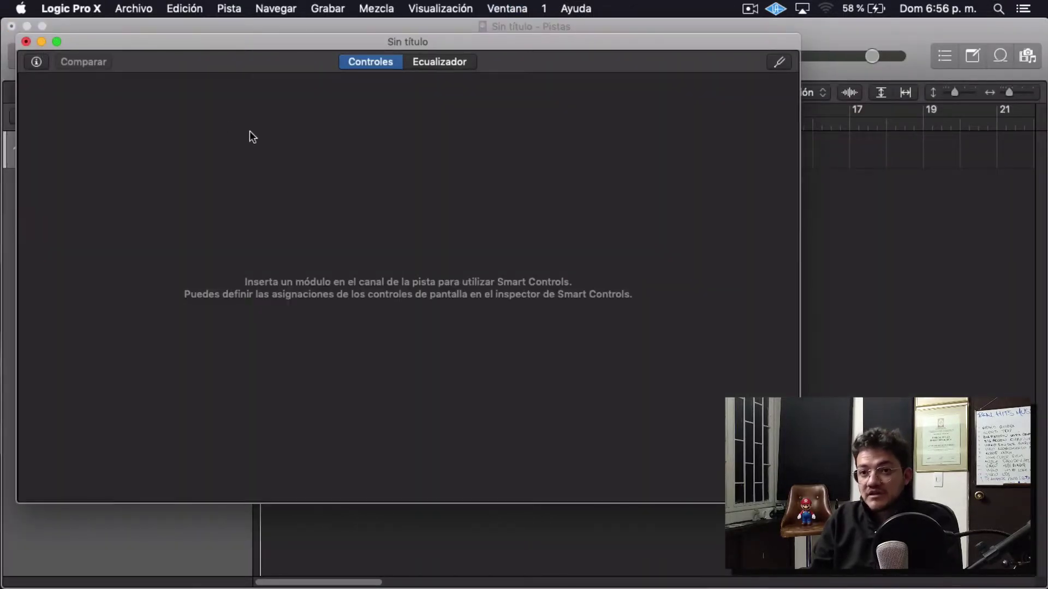
pyautogui.click(25, 42)
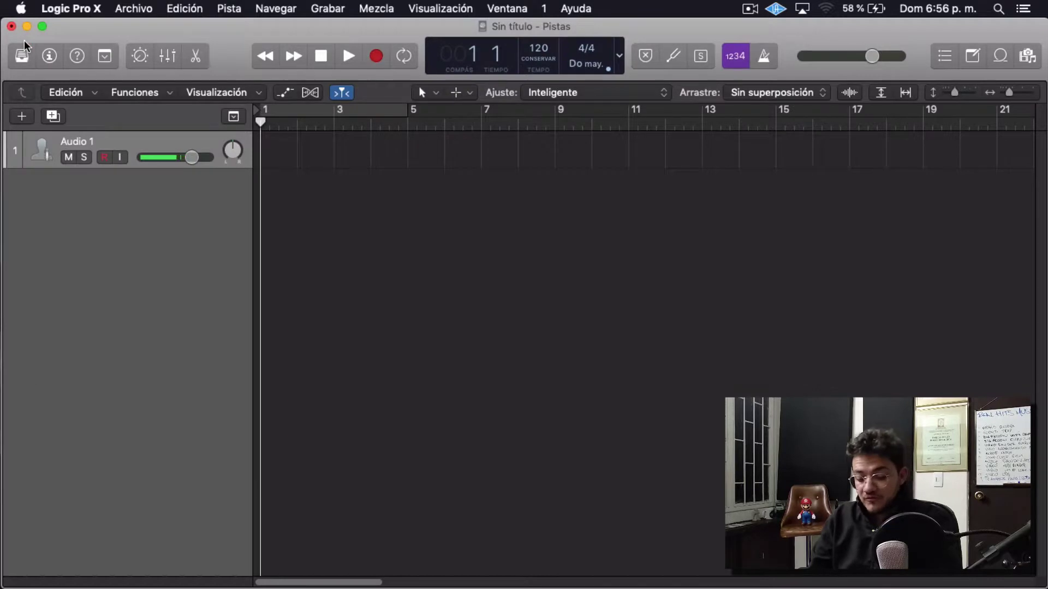
# View the piano roll editor and the score editor in separate windows, closing each one.
pyautogui.press('super+4')
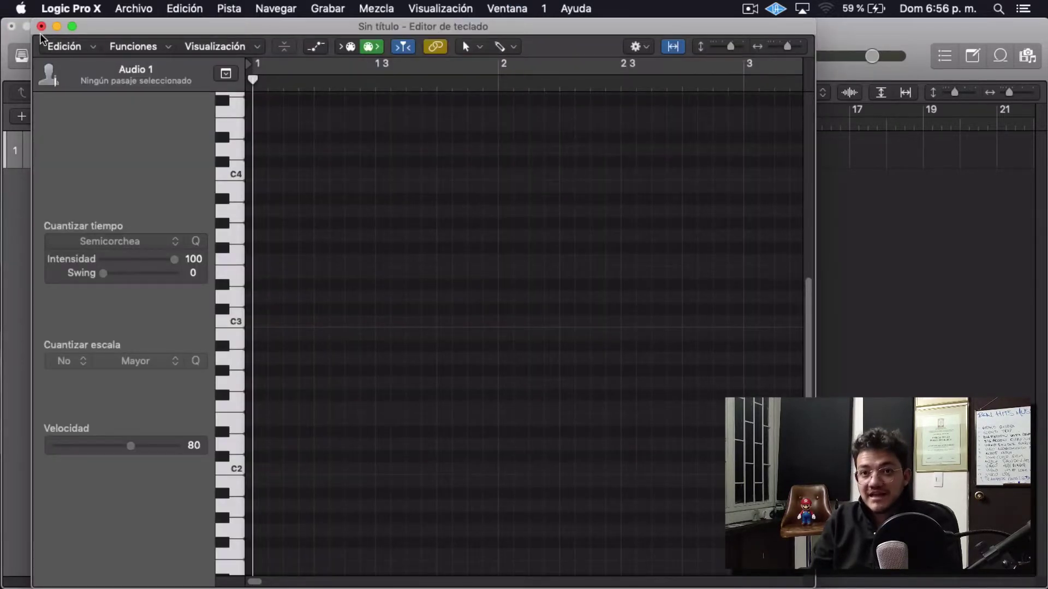
pyautogui.click(41, 27)
pyautogui.press('super+5')
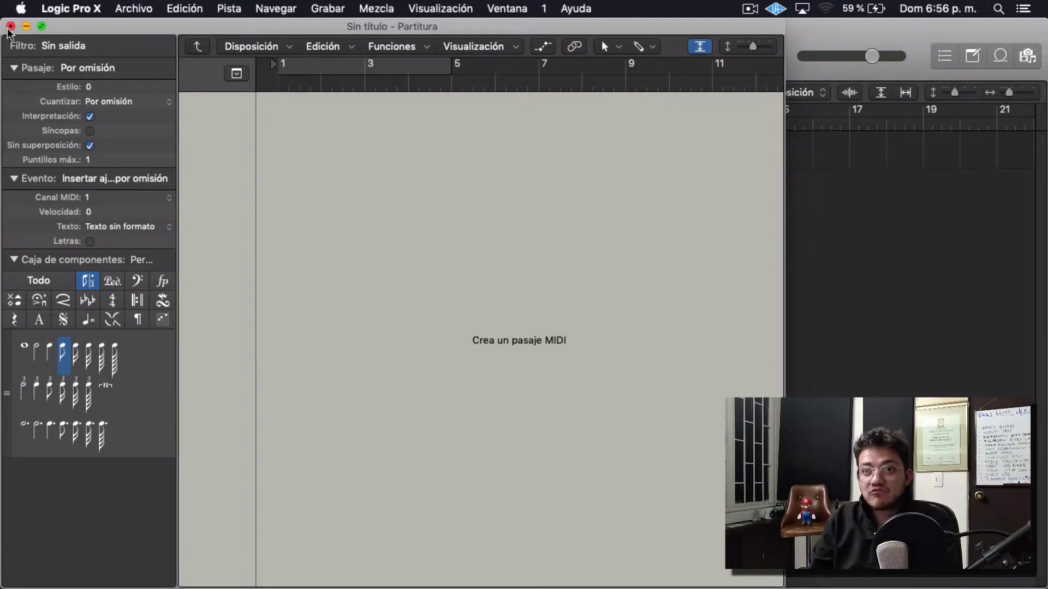
pyautogui.click(10, 27)
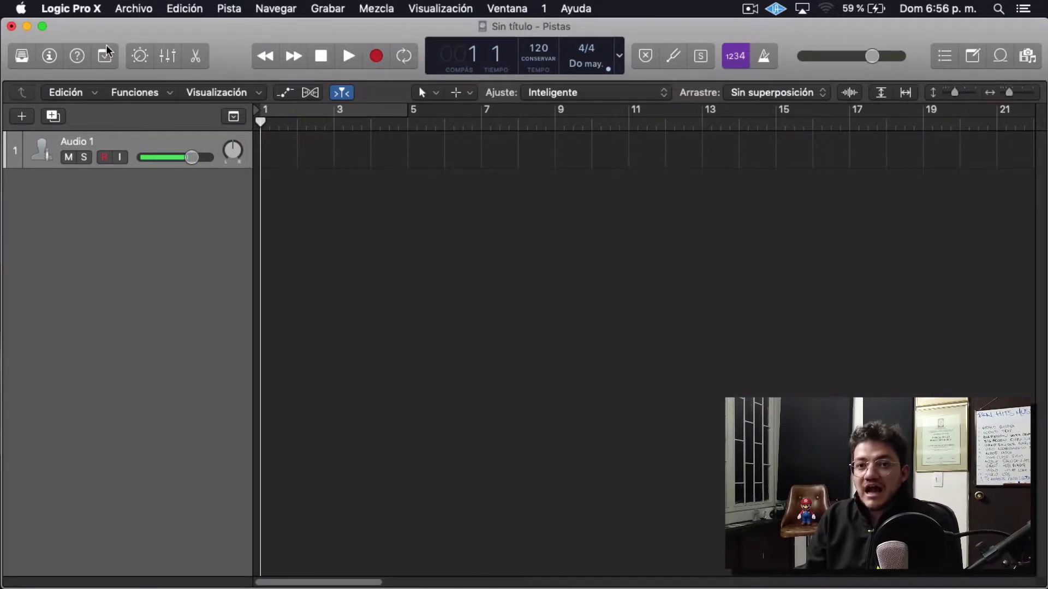
# Turn on Quick Help and look over the Replace mode's MIDI options and the tuner.
pyautogui.click(50, 56)
pyautogui.click(49, 56)
pyautogui.click(77, 56)
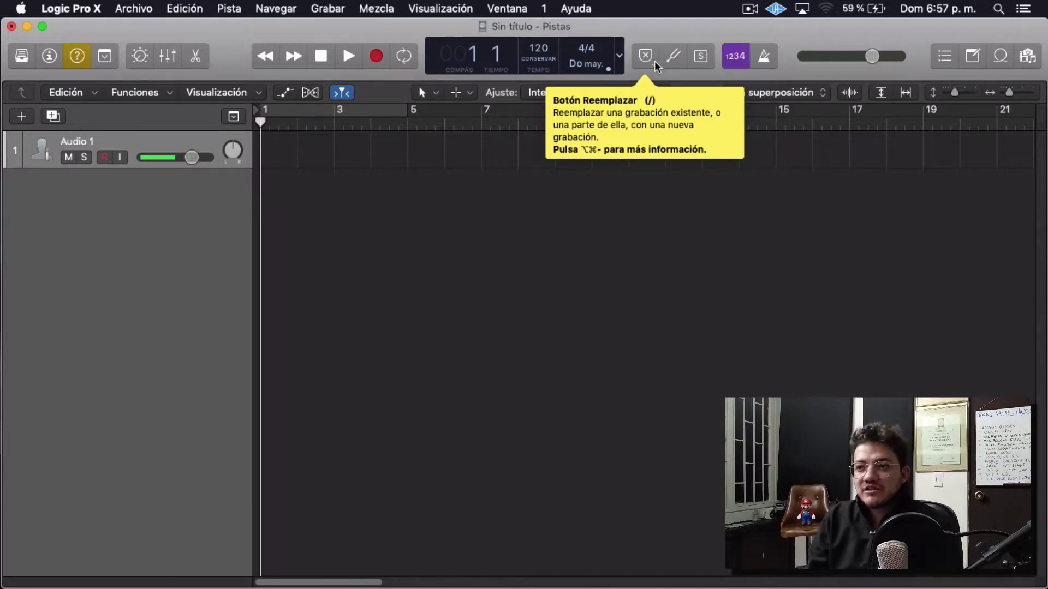
pyautogui.click(655, 63)
pyautogui.rightClick(652, 64)
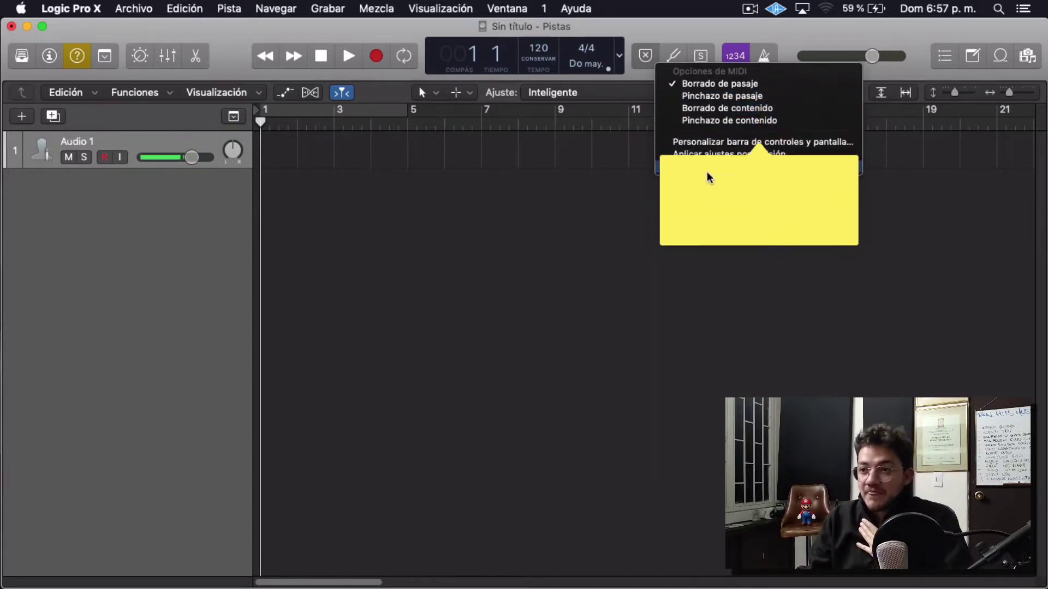
pyautogui.click(665, 46)
pyautogui.click(673, 56)
pyautogui.click(674, 56)
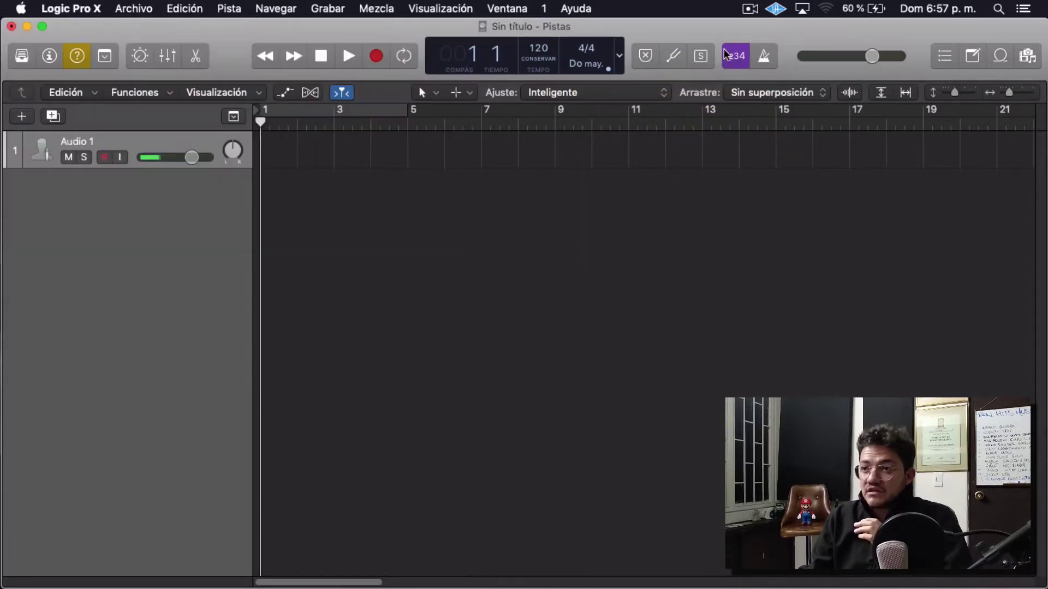
# Examine the Solo control's description and options without choosing any, and turn off Quick Help.
pyautogui.click(701, 59)
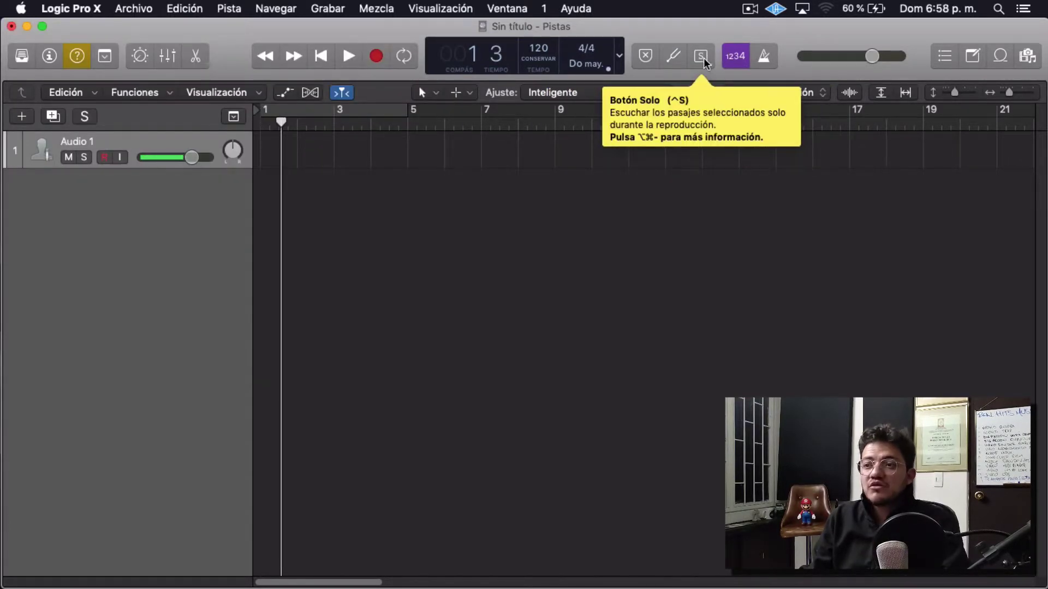
pyautogui.rightClick(706, 63)
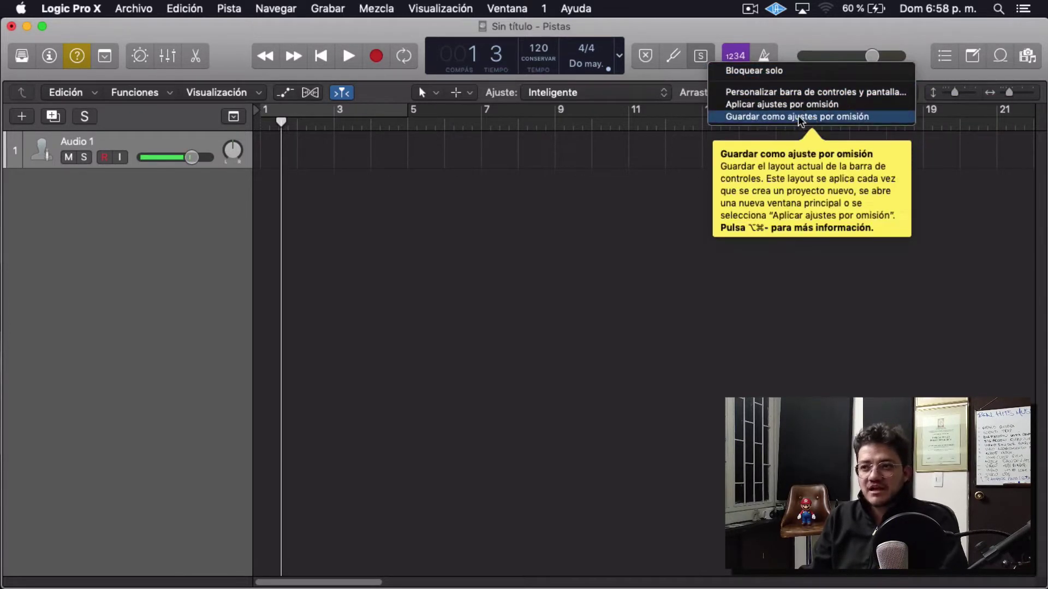
pyautogui.click(764, 31)
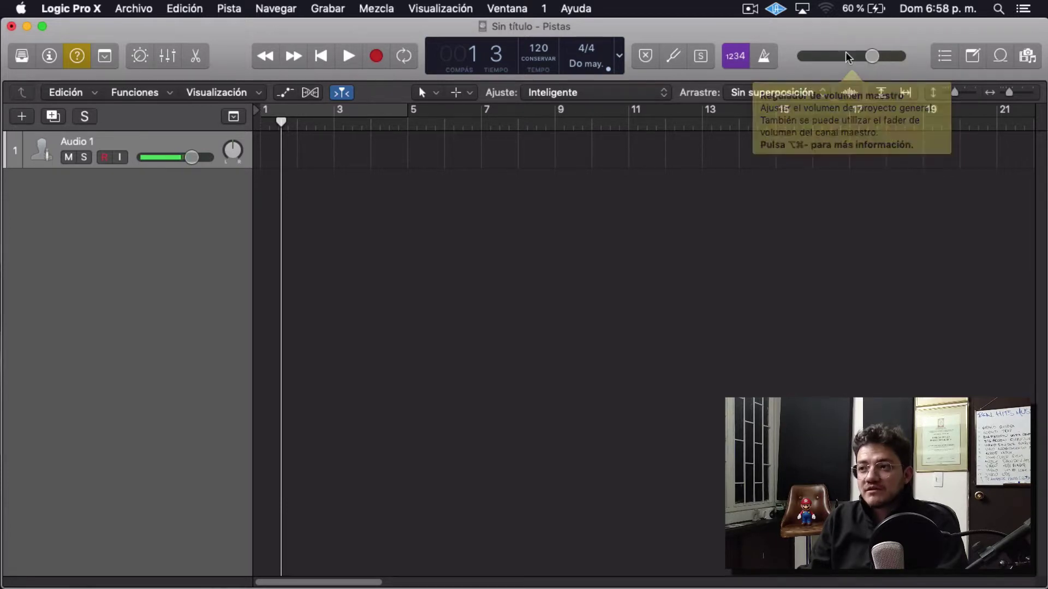
pyautogui.hotkey('shift', '/')
# Look through the Event, Marker, Tempo and Signature lists and the project notepad, hiding each area again.
pyautogui.click(944, 56)
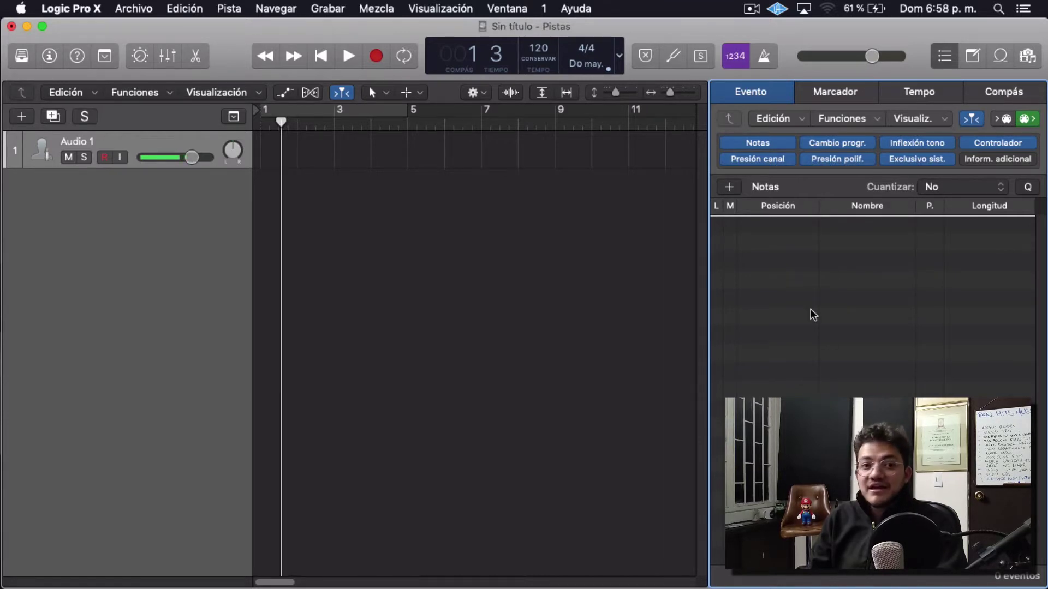
pyautogui.click(837, 96)
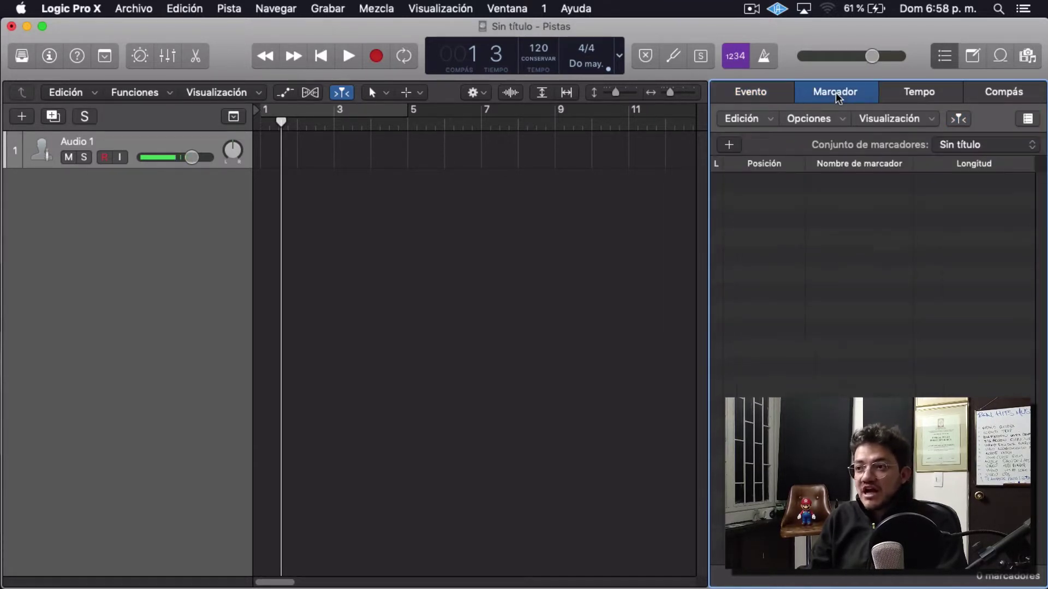
pyautogui.click(920, 102)
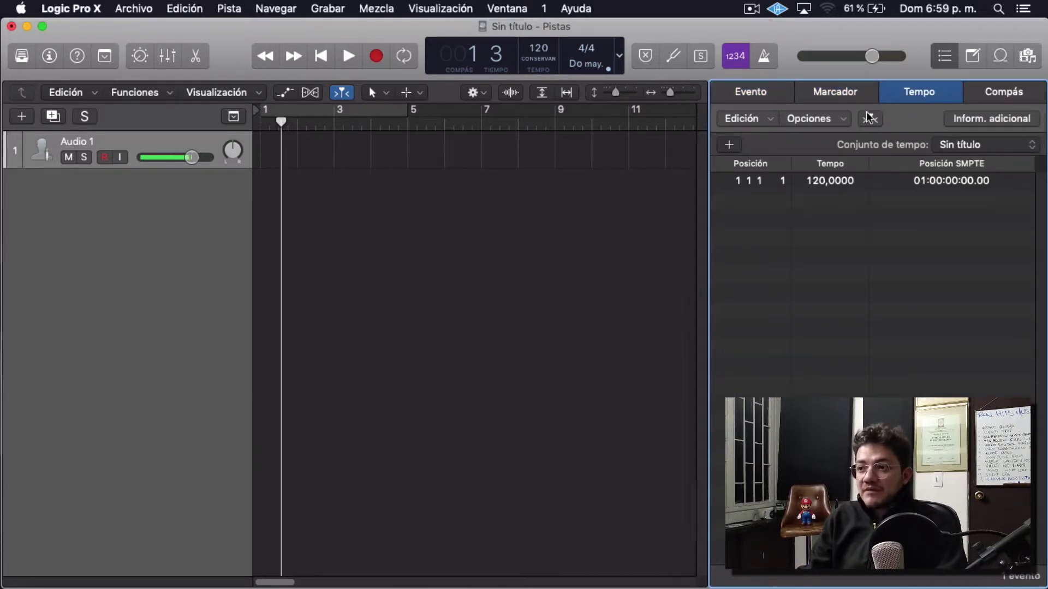
pyautogui.click(987, 98)
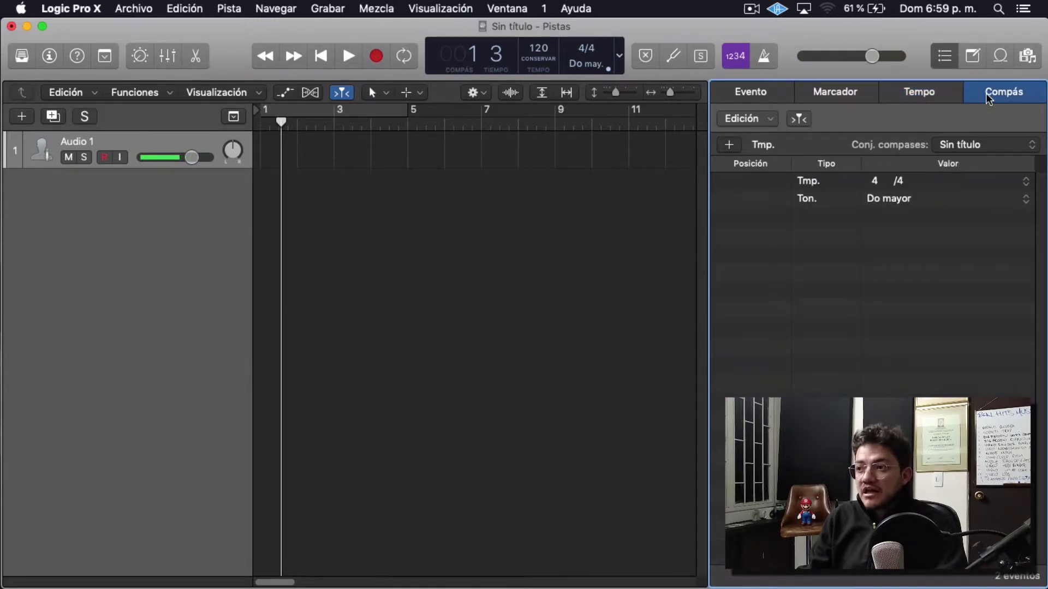
pyautogui.click(945, 56)
pyautogui.click(973, 55)
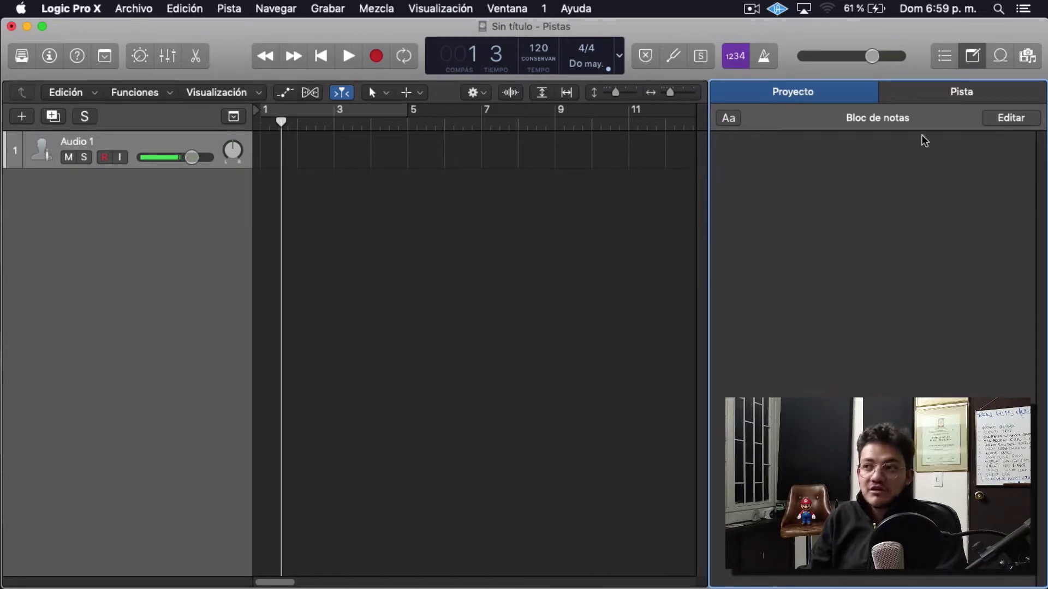
pyautogui.click(973, 63)
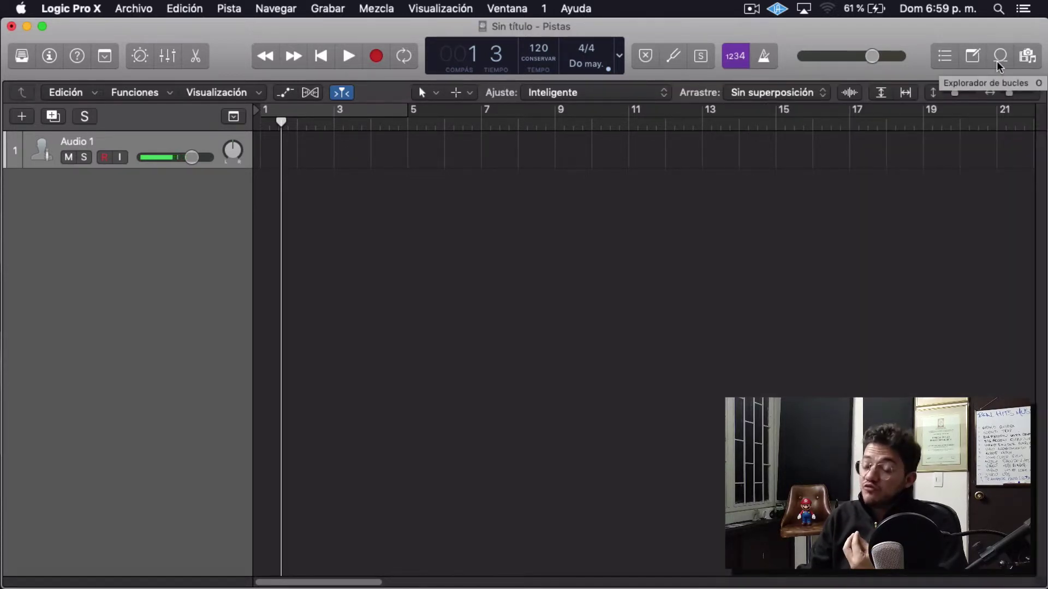
# Browse the loop list for all genres in the Loop Browser, and hide the browser.
pyautogui.click(999, 56)
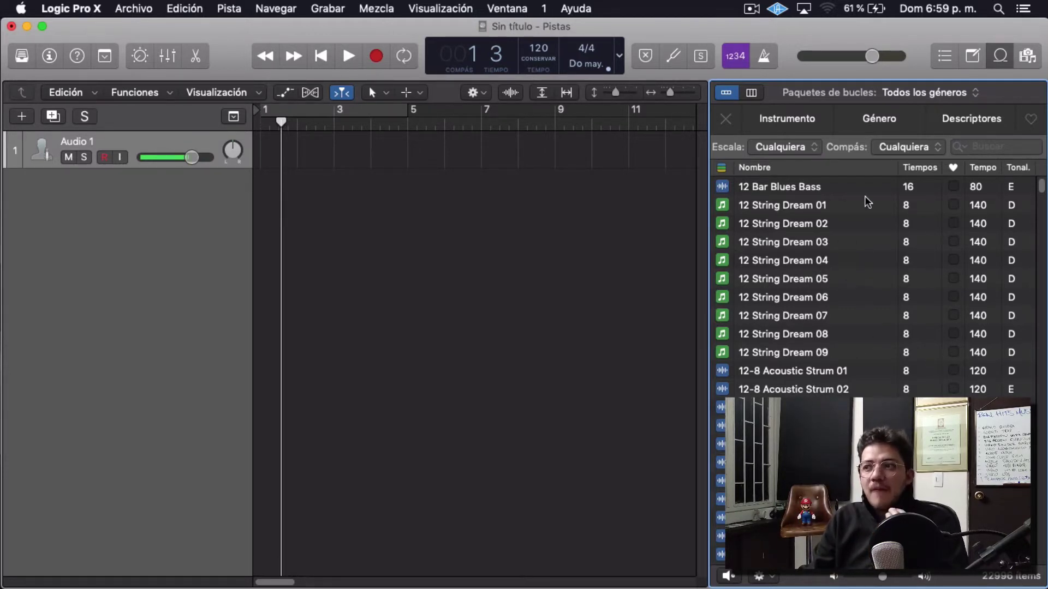
pyautogui.scroll(-20, 859, 334)
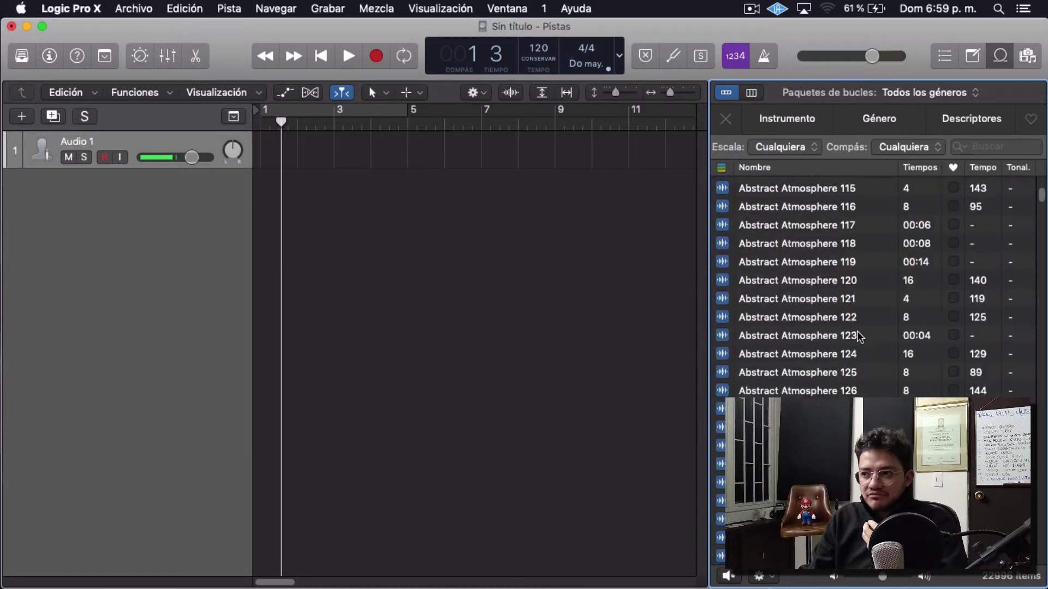
pyautogui.scroll(-20, 858, 335)
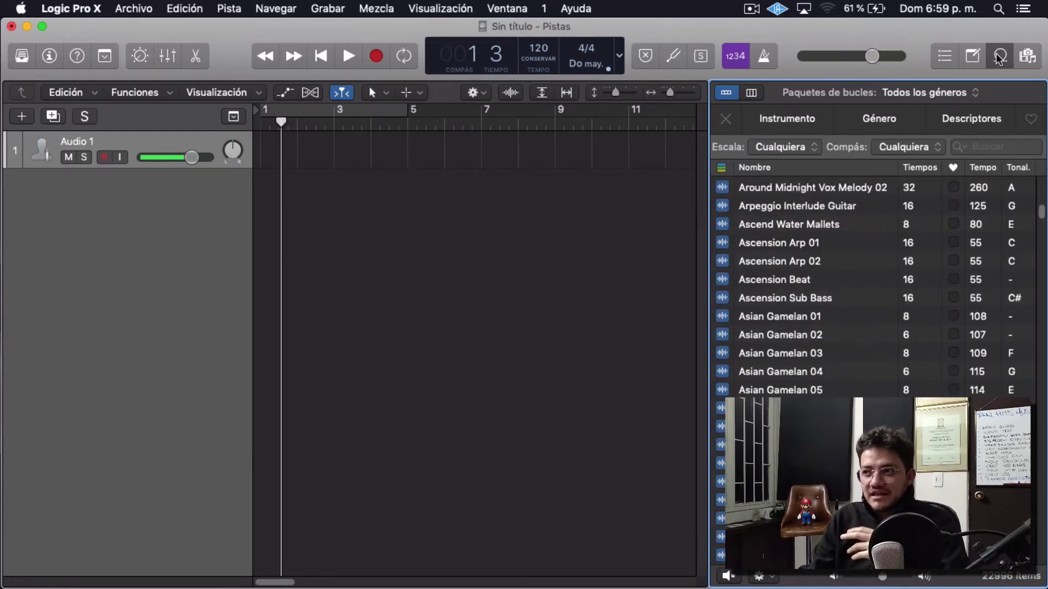
pyautogui.click(998, 56)
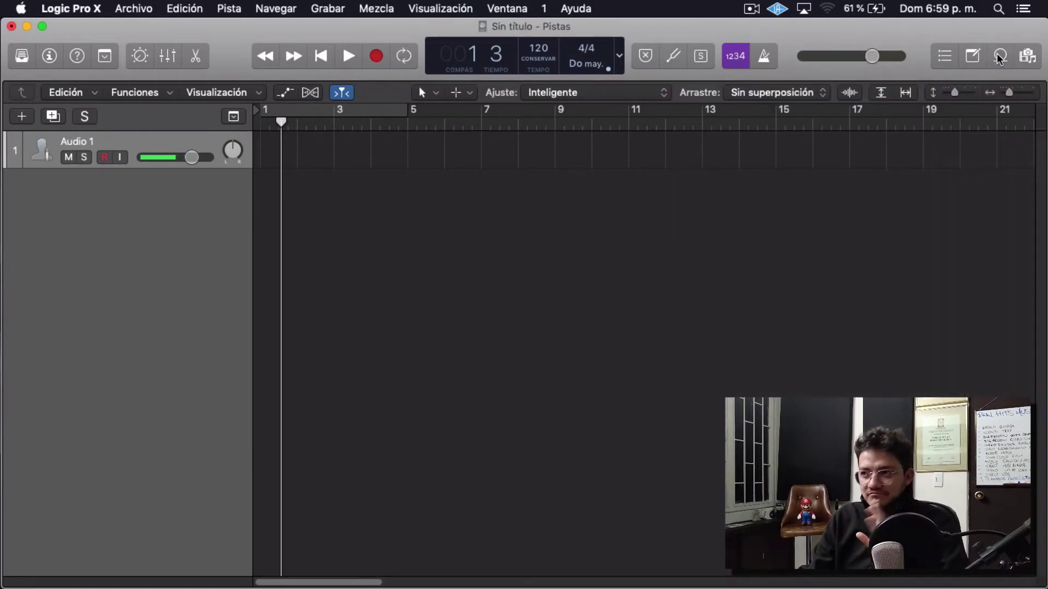
# Look over the project's audio files and the media browser, allow access to the photos, and hide the browser.
pyautogui.click(1027, 57)
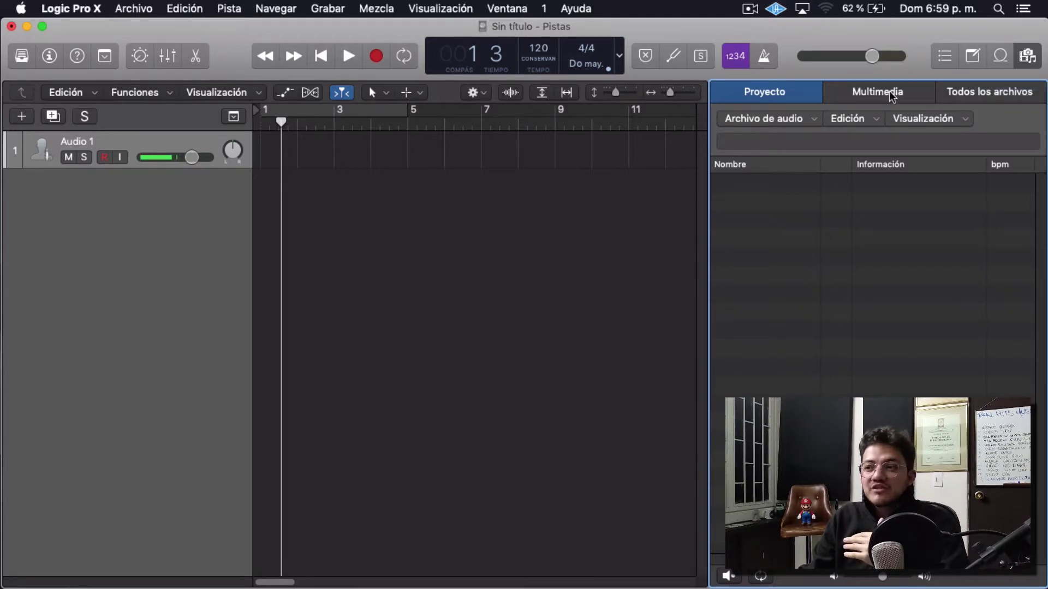
pyautogui.click(848, 97)
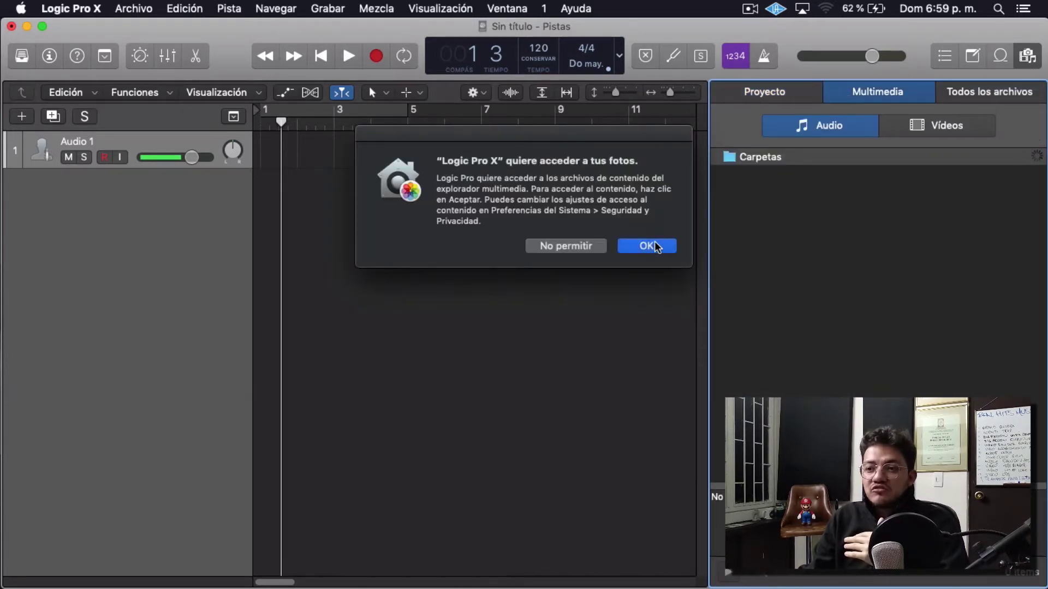
pyautogui.click(648, 244)
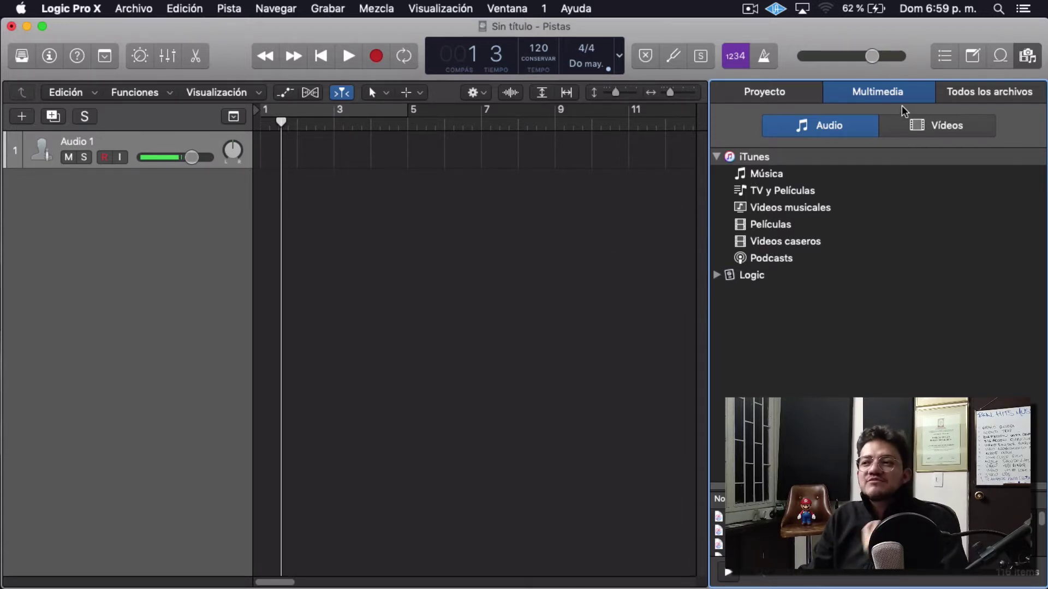
pyautogui.click(1031, 58)
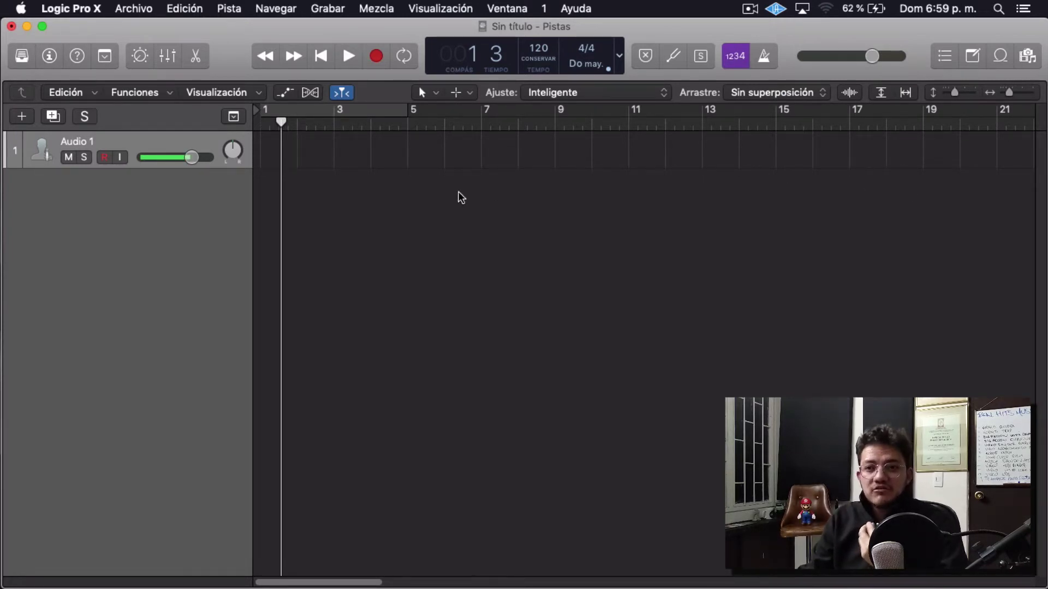
# Examine the tracks area's editing commands, including the Convert options, and its region function commands.
pyautogui.click(86, 91)
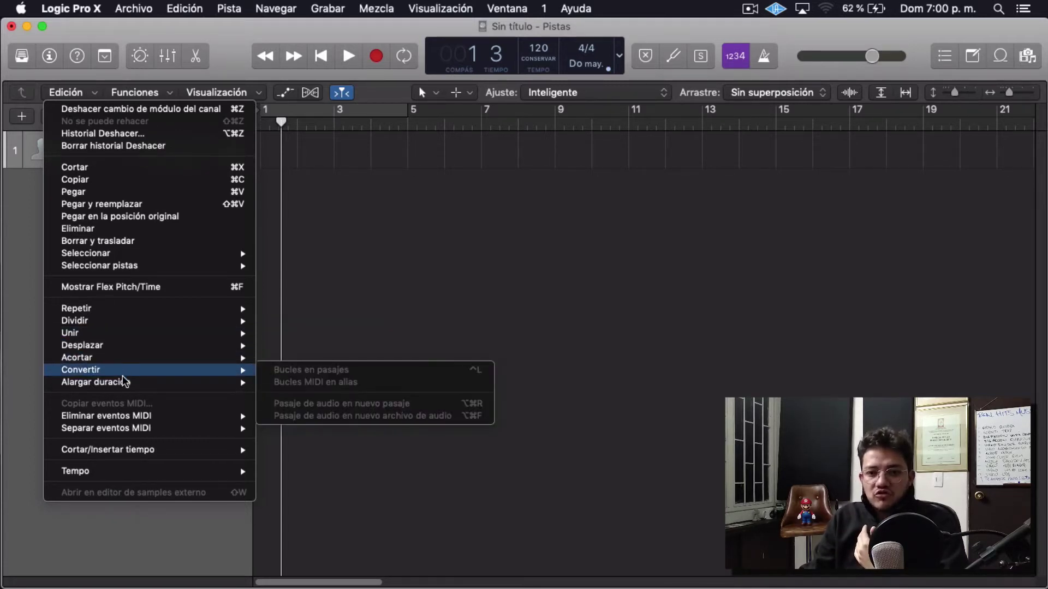
pyautogui.moveTo(127, 387)
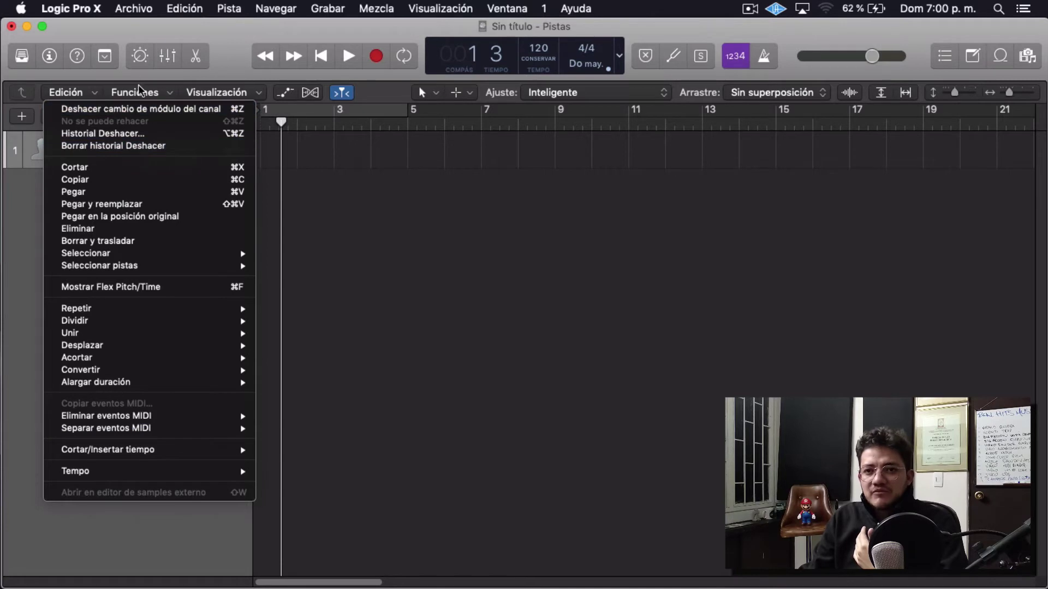
pyautogui.click(142, 93)
pyautogui.click(142, 93)
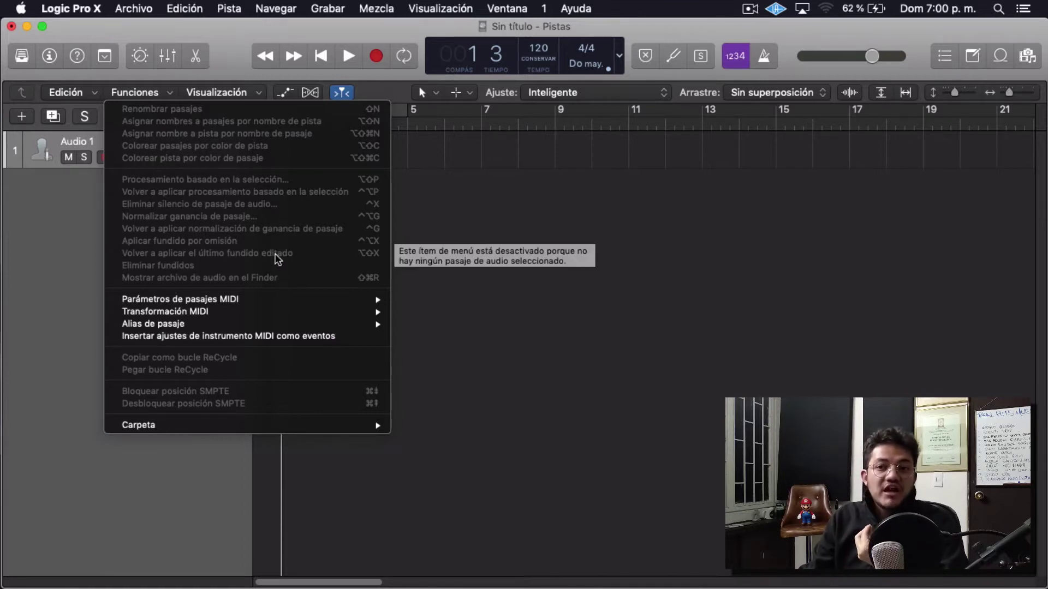
# Look over the tracks area's view options, and show and hide the automation and Flex controls of the Audio 1 track.
pyautogui.moveTo(218, 92)
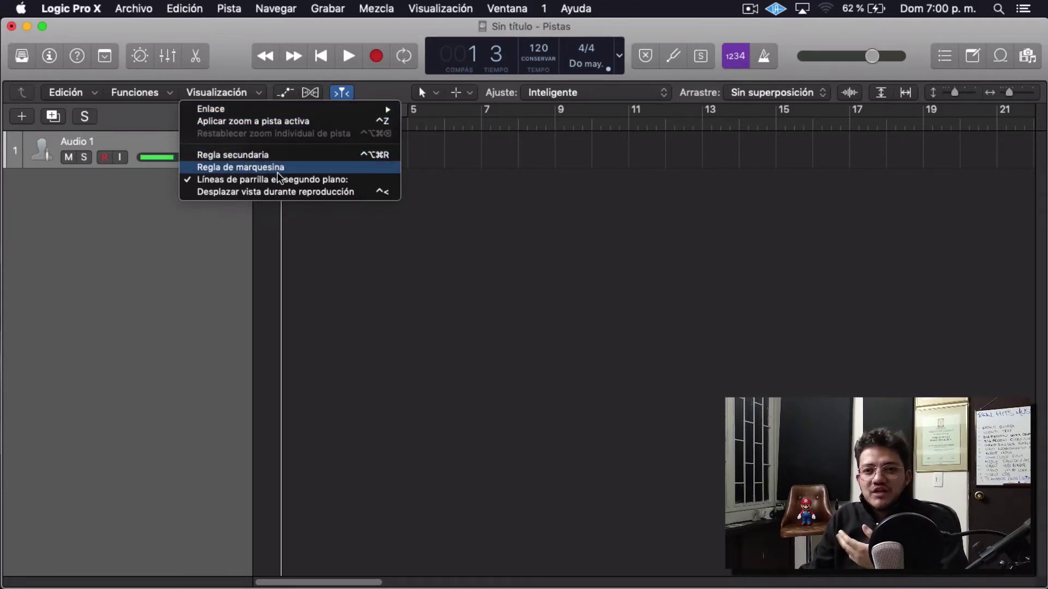
pyautogui.click(282, 91)
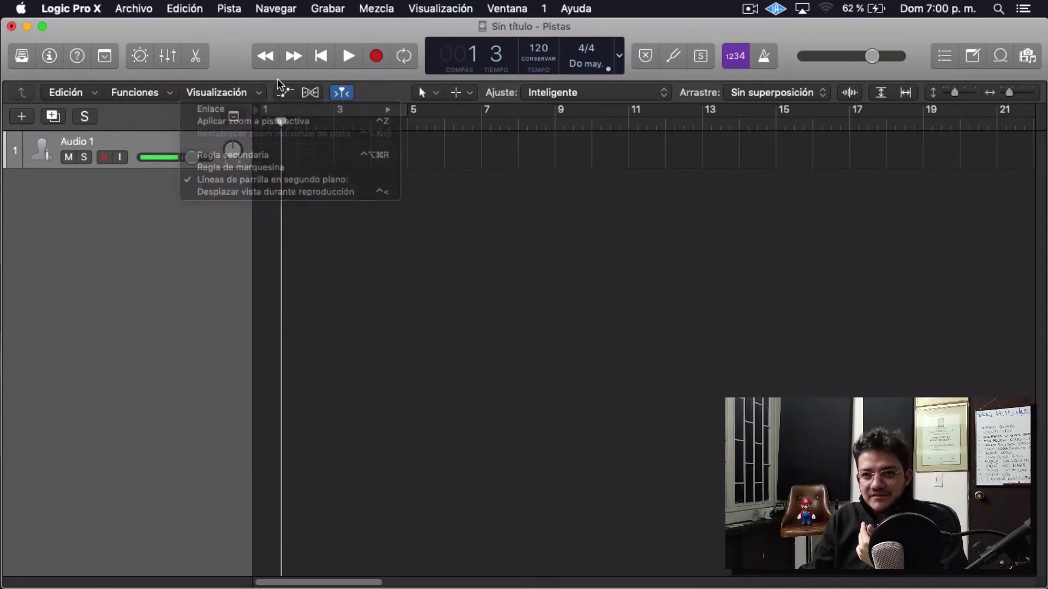
pyautogui.click(283, 93)
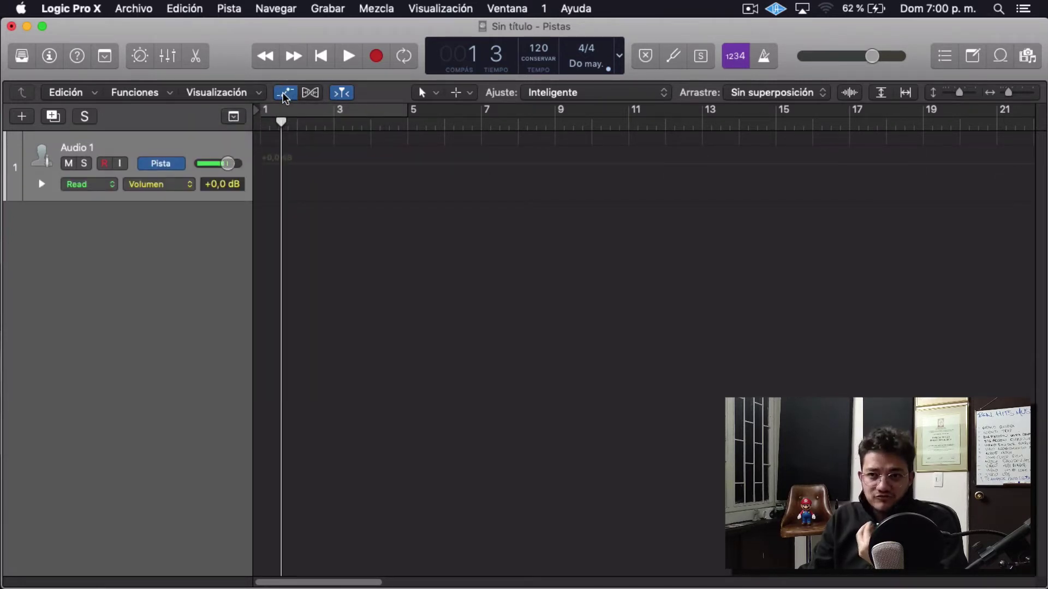
pyautogui.click(283, 93)
pyautogui.click(312, 95)
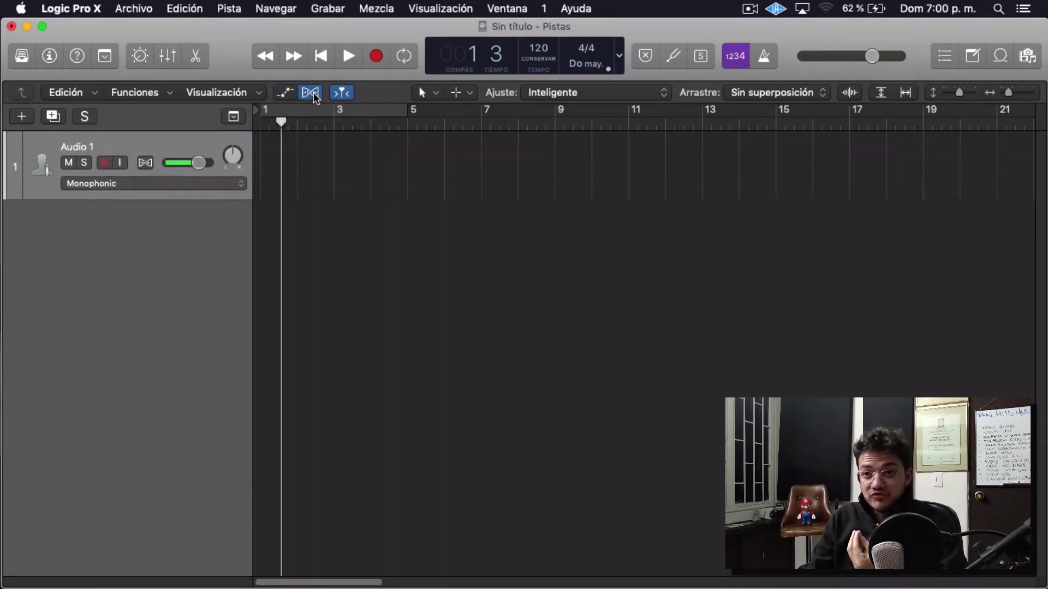
pyautogui.click(311, 94)
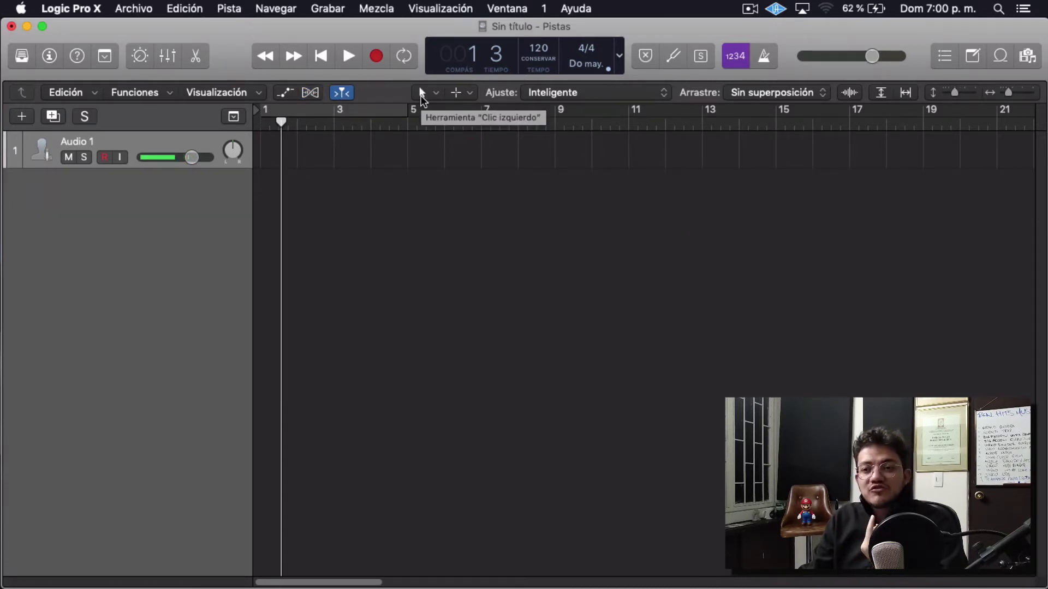
# Examine the tools available for the primary pointer tool and for the secondary Marquee tool, keeping both assignments.
pyautogui.click(422, 94)
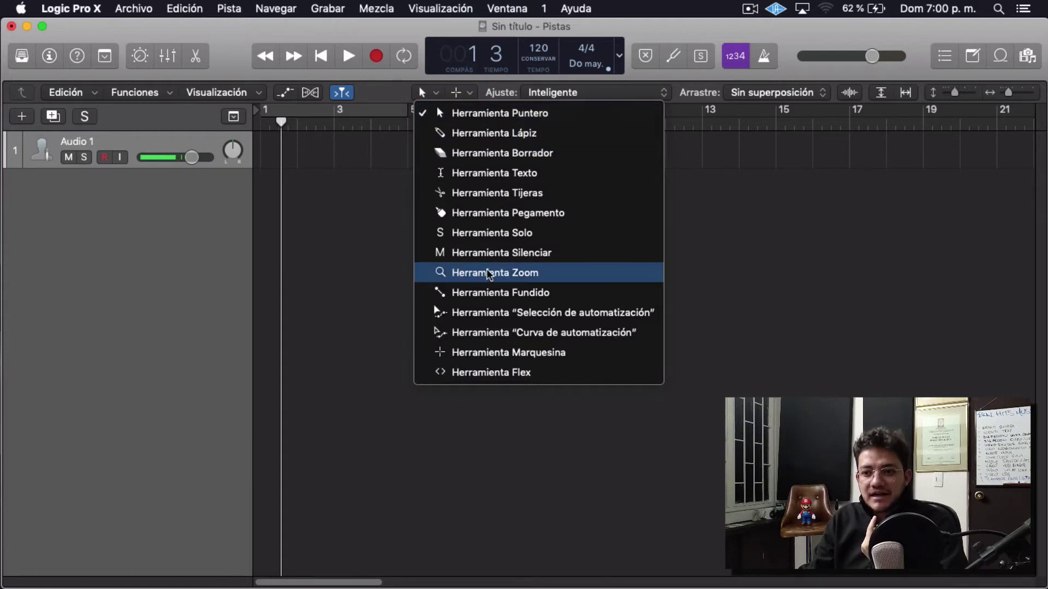
pyautogui.click(440, 95)
pyautogui.click(468, 93)
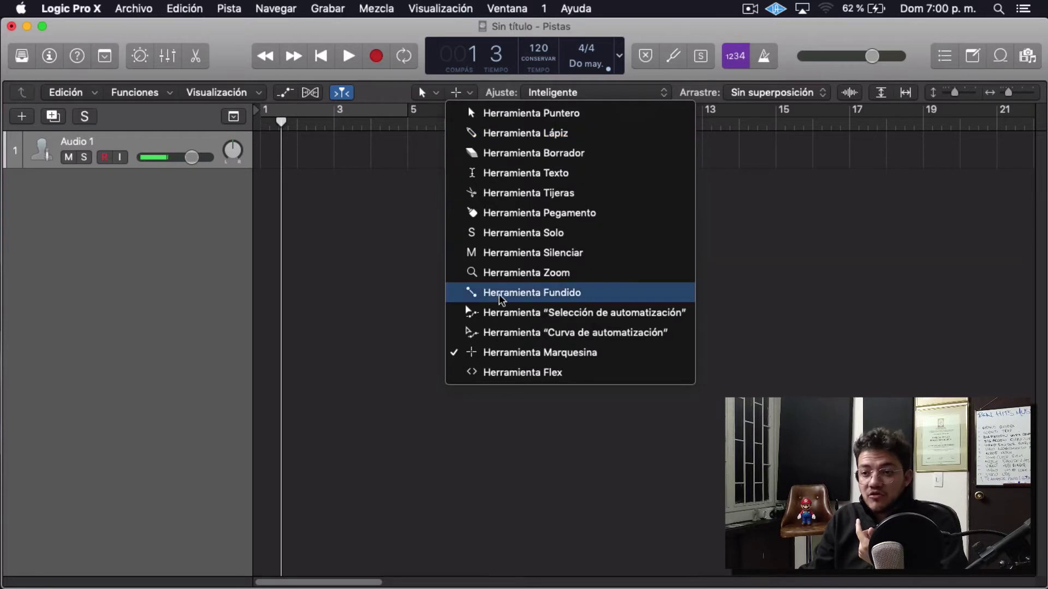
pyautogui.click(391, 88)
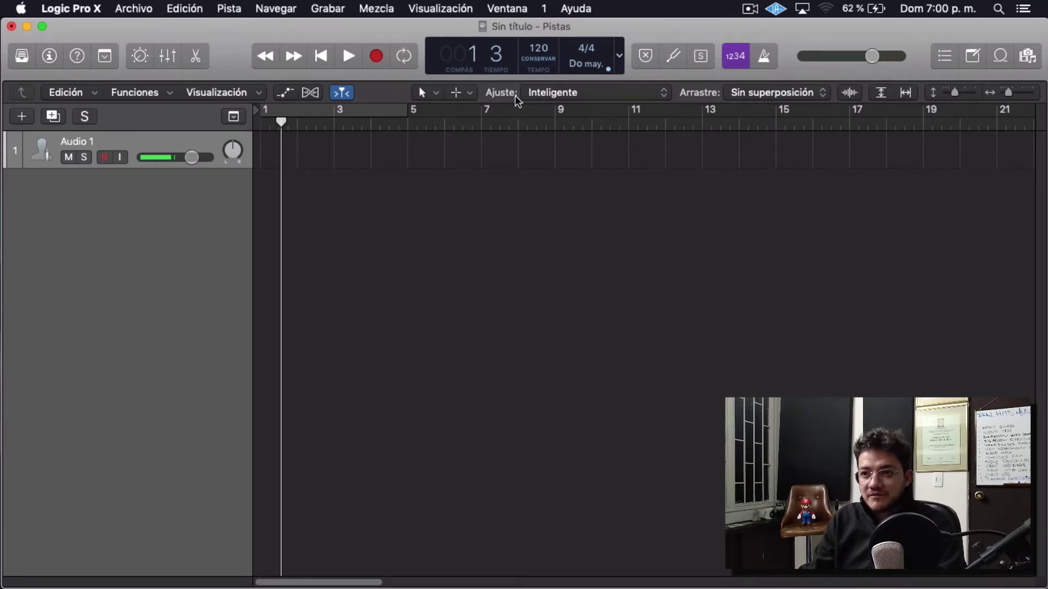
# Examine the snap (Ajuste) options and the region drag modes (Arrastre), keeping Inteligente and Sin superposición.
pyautogui.click(604, 96)
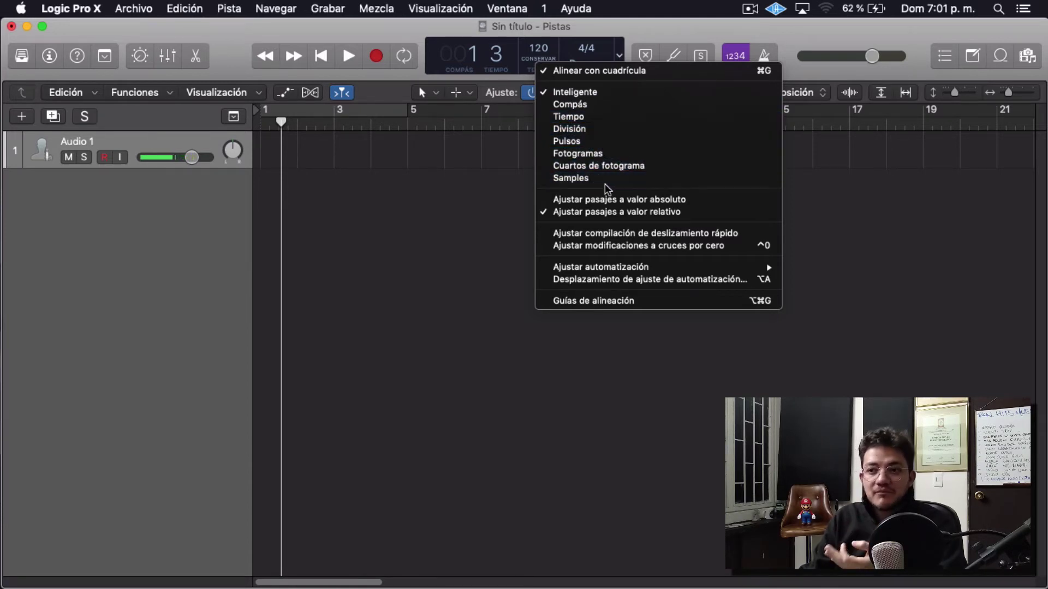
pyautogui.click(637, 32)
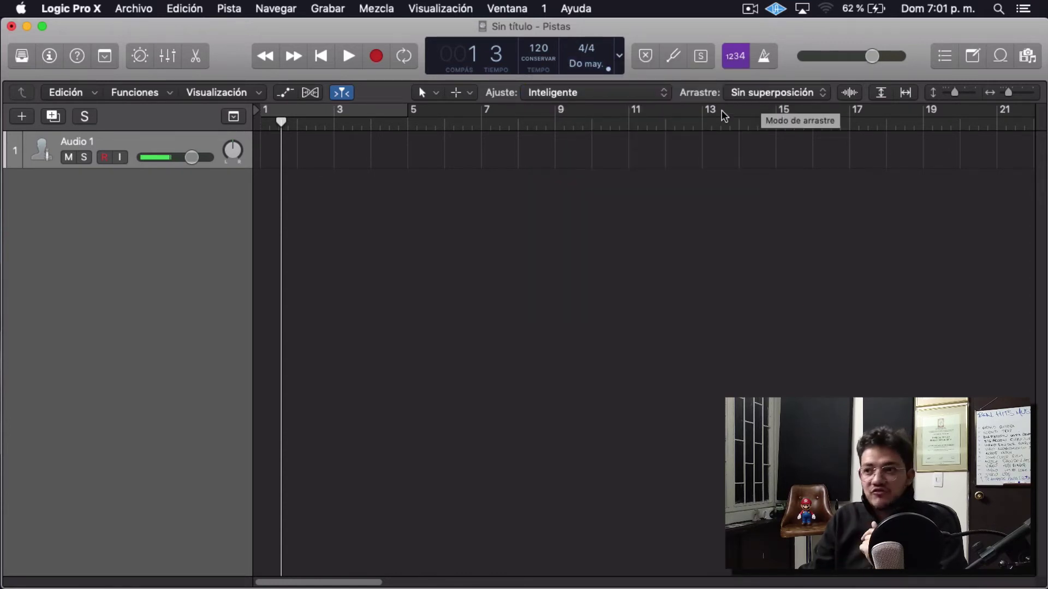
pyautogui.click(786, 98)
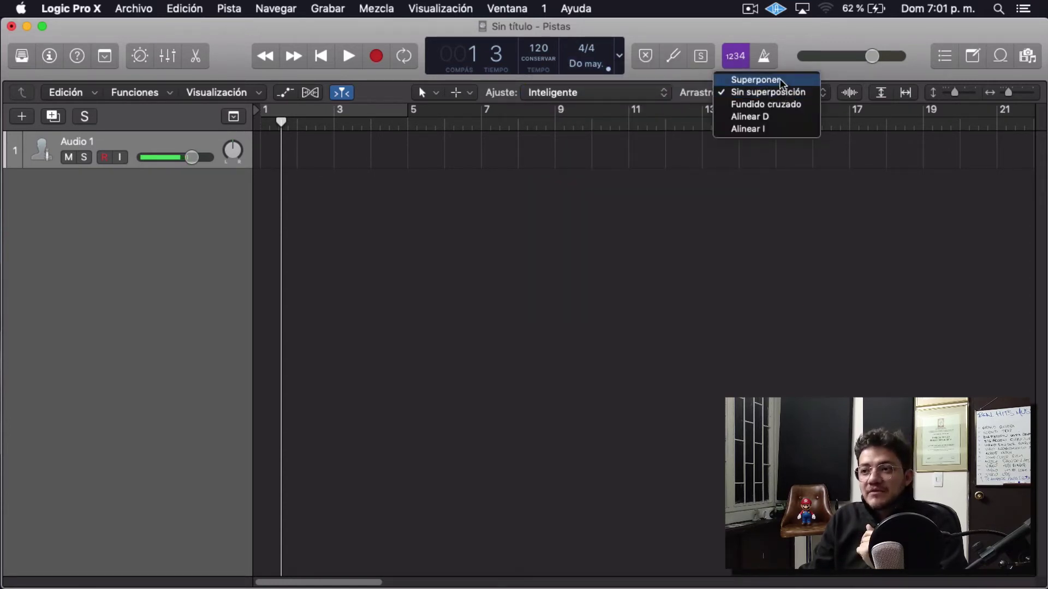
pyautogui.click(795, 34)
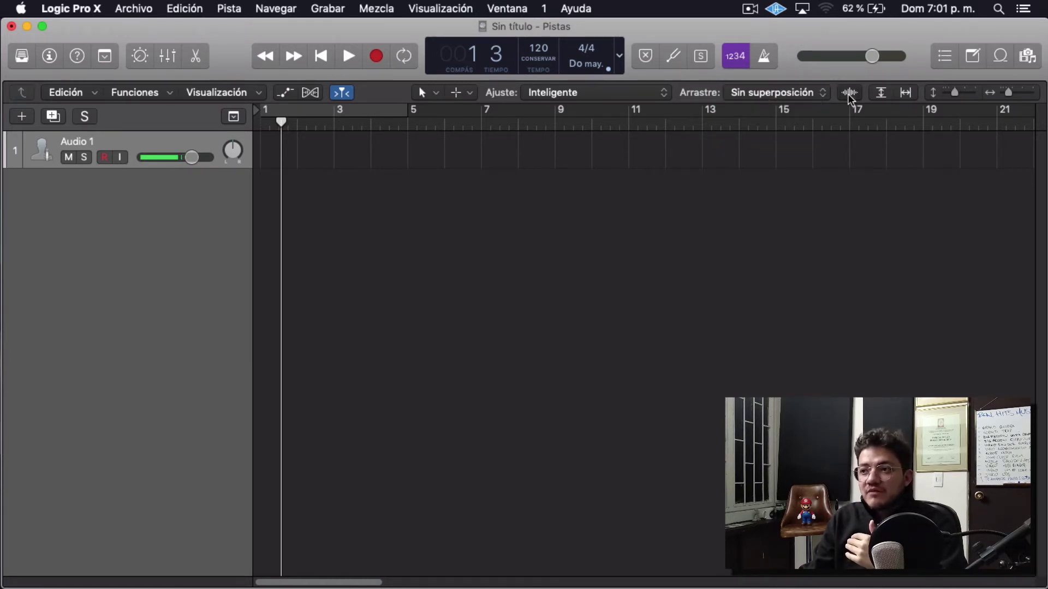
# Turn on waveform zoom, and try vertical auto zoom on the Audio 1 track, leaving the auto zoom off.
pyautogui.moveTo(849, 97)
pyautogui.mouseDown()
pyautogui.moveTo(846, 47)
pyautogui.moveTo(859, 97)
pyautogui.mouseUp()
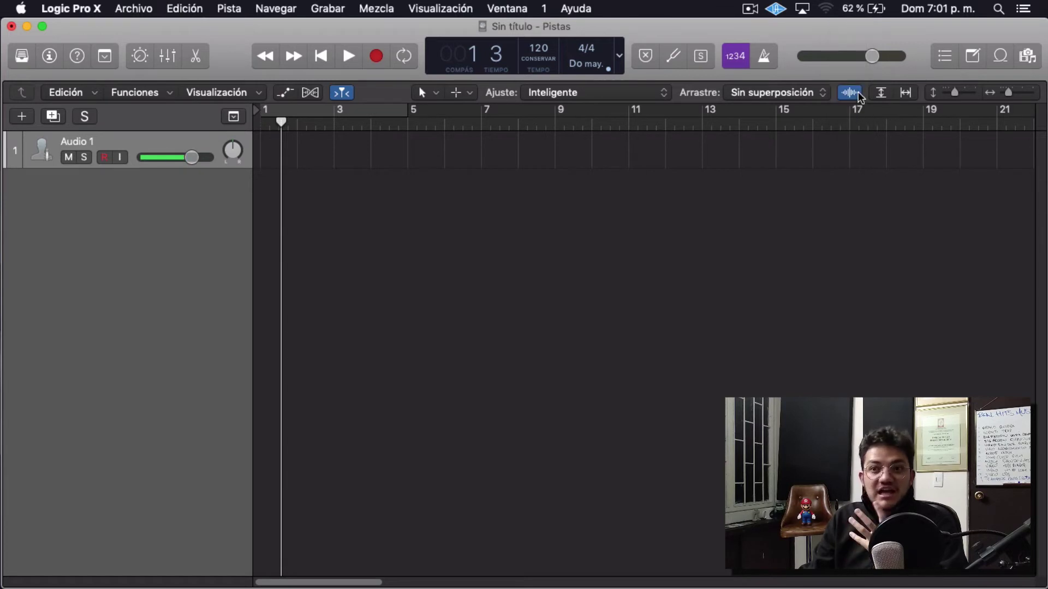
pyautogui.click(884, 93)
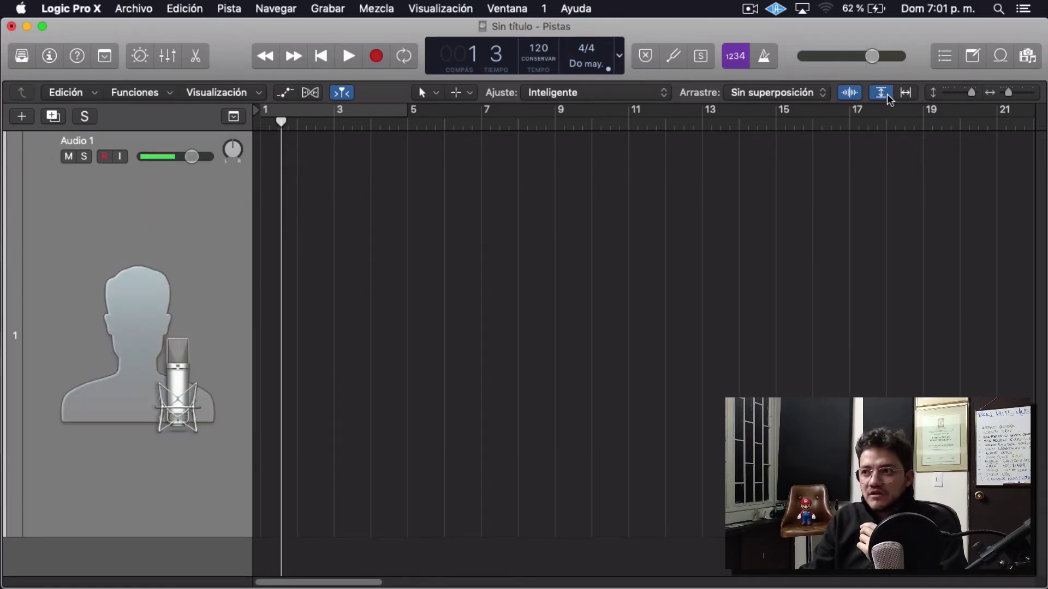
pyautogui.click(884, 94)
pyautogui.click(882, 94)
pyautogui.click(882, 94)
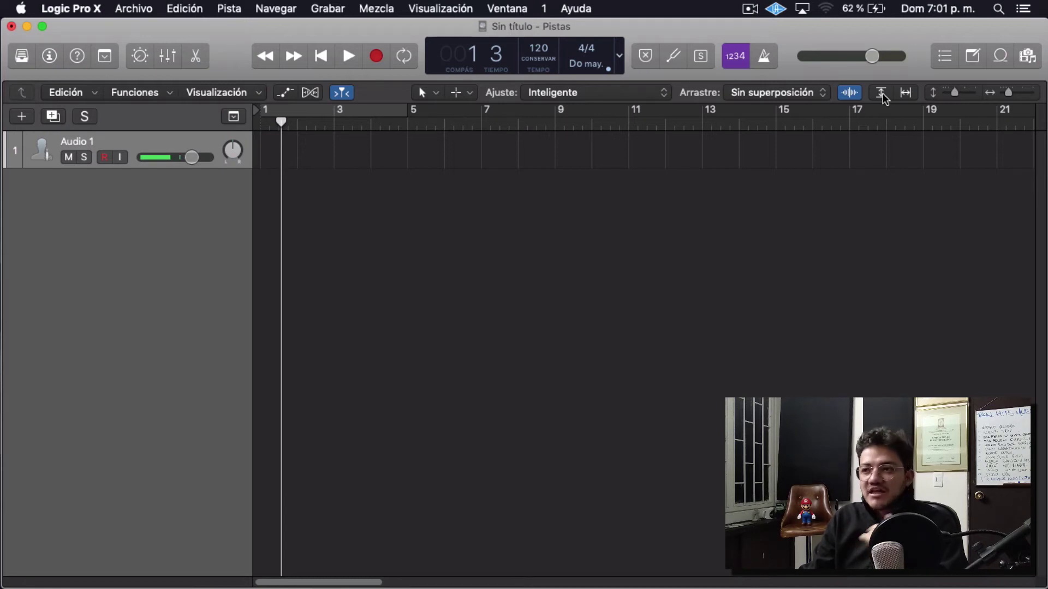
pyautogui.click(882, 94)
pyautogui.click(882, 94)
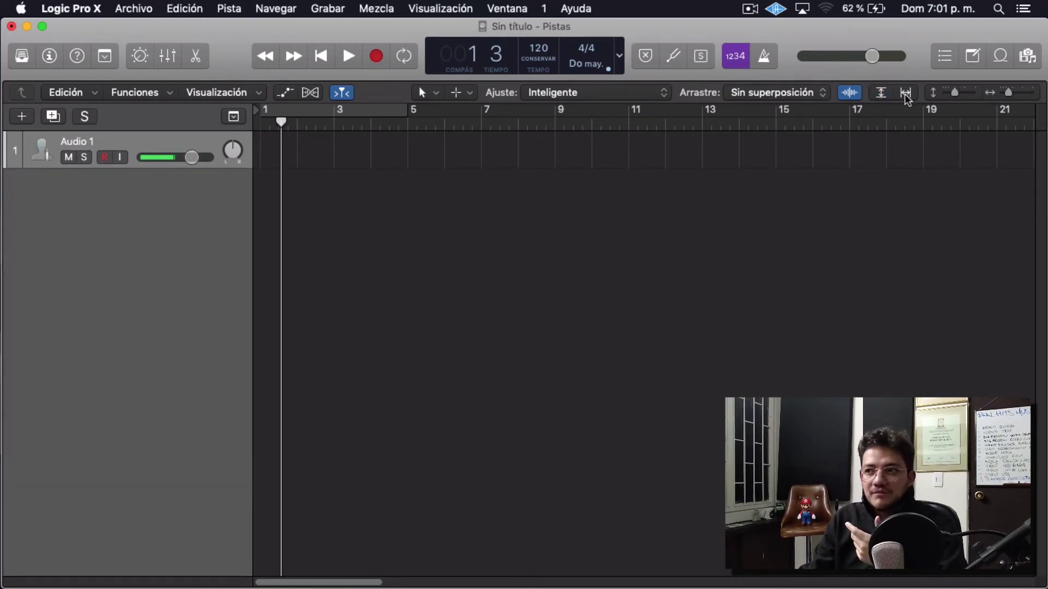
# Fit the project's length with horizontal auto zoom, and manually enlarge the track height and the timeline scale.
pyautogui.click(905, 94)
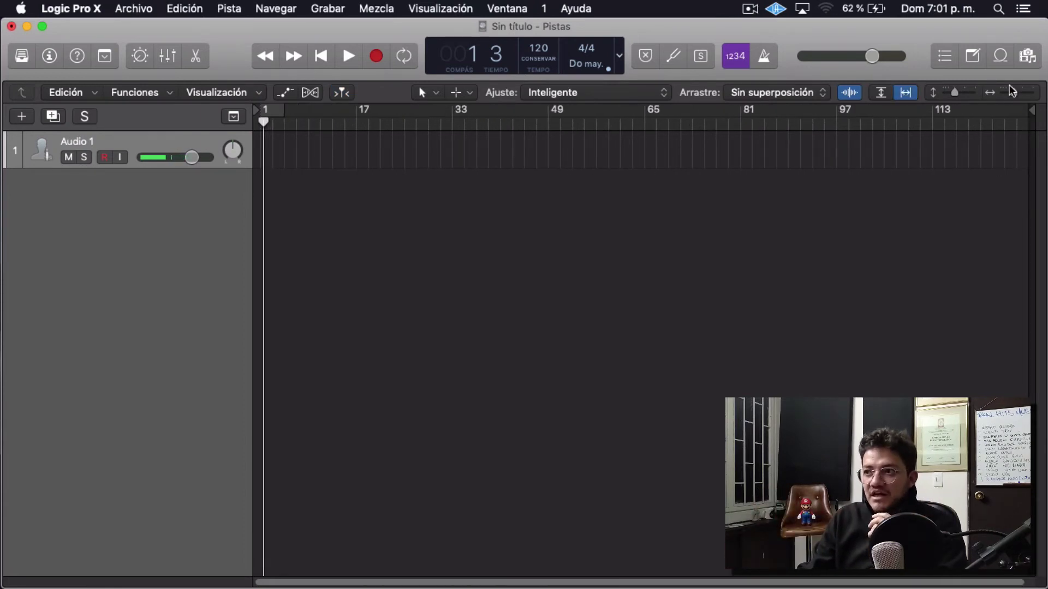
pyautogui.moveTo(954, 93); pyautogui.dragTo(1019, 95)
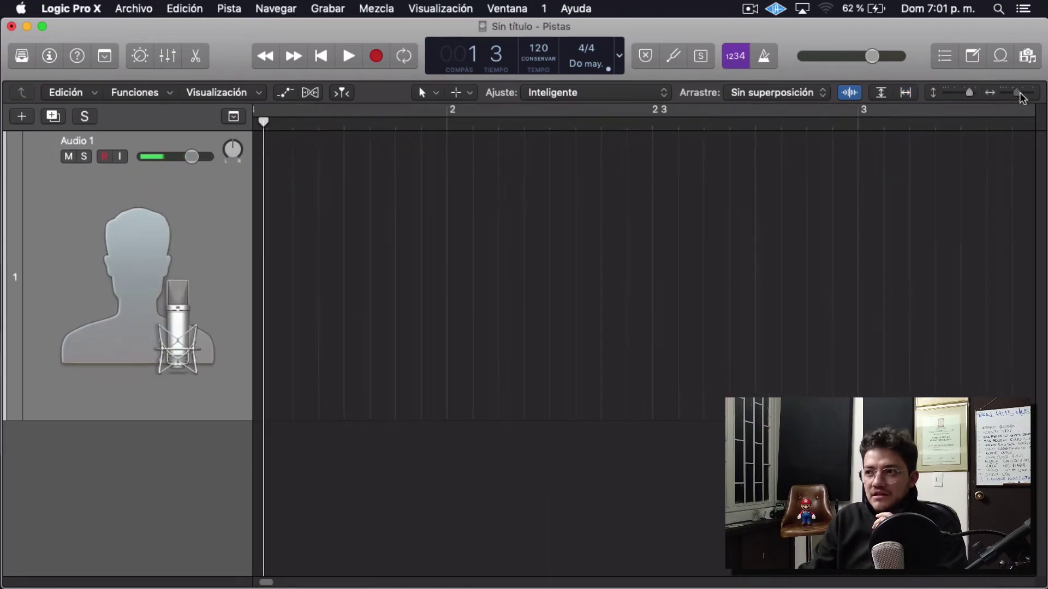